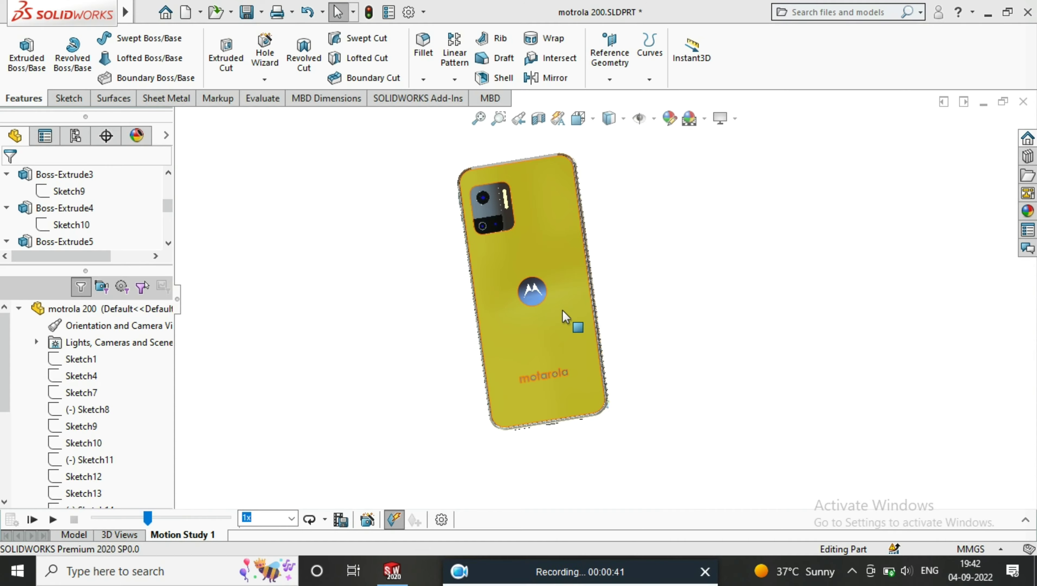
Step: Orbit the finished phone model to show its yellow back, then start a new document
click(594, 122)
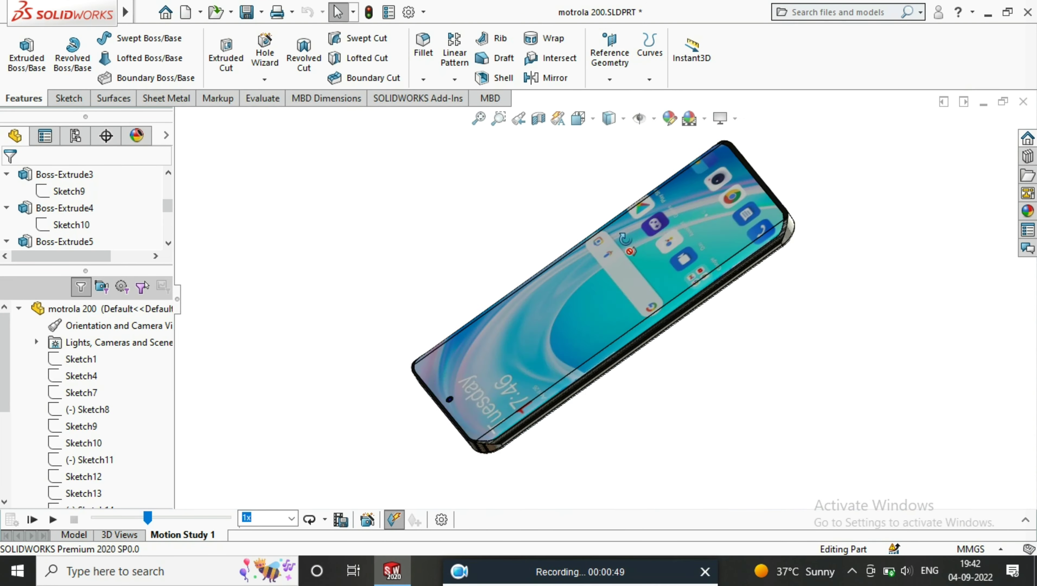
middle_drag(615, 267, 797, 274)
click(186, 12)
Step: Create the blank part and sketch a centre rectangle at the origin on the Front Plane
key(Return)
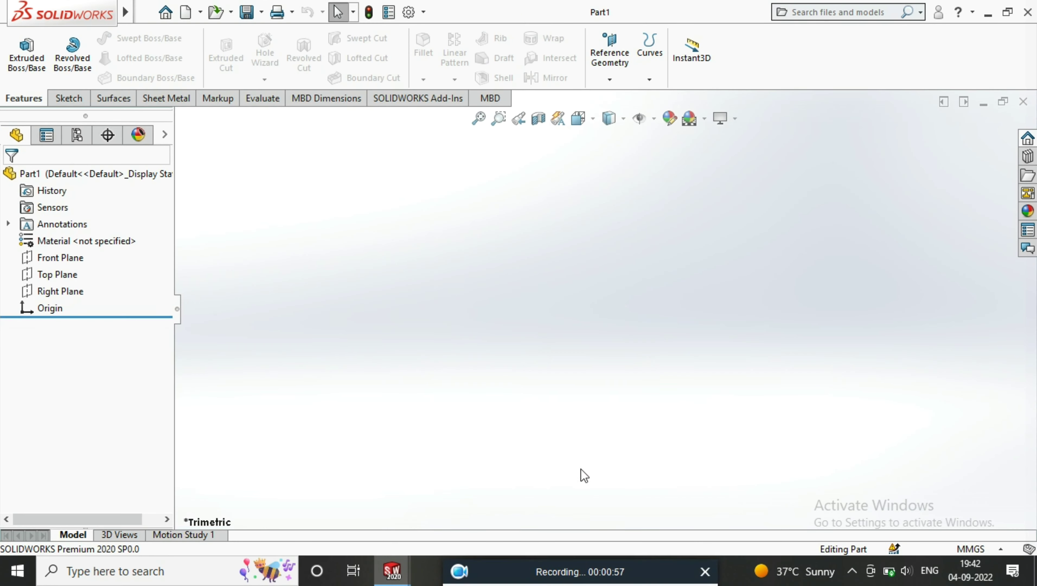
right_click(569, 275)
click(580, 258)
click(99, 58)
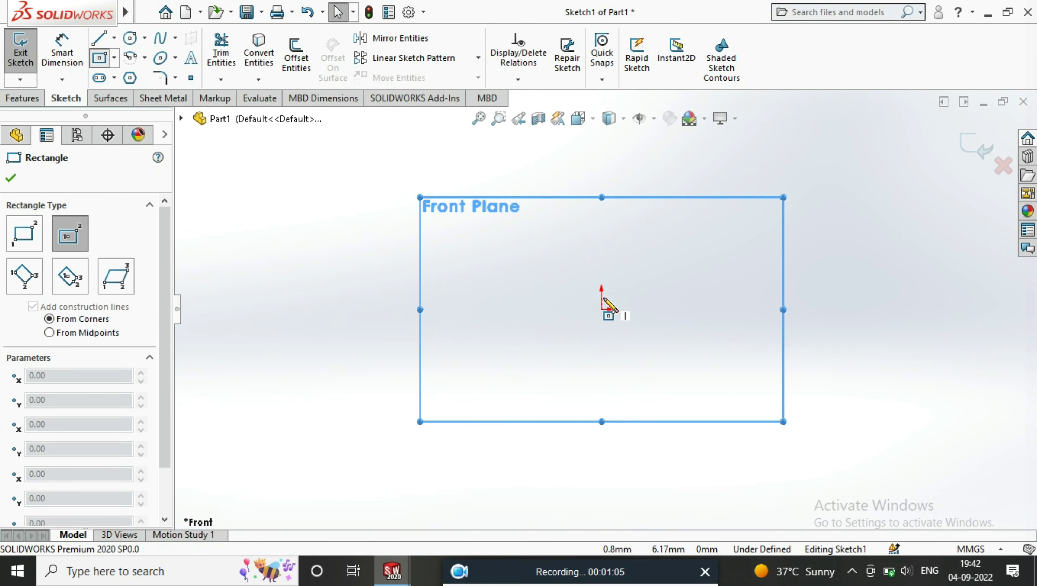
click(602, 309)
click(540, 199)
Step: Dimension the rectangle 161.70 mm tall and 73.50 mm wide
click(62, 52)
click(665, 312)
click(740, 301)
text(161.)
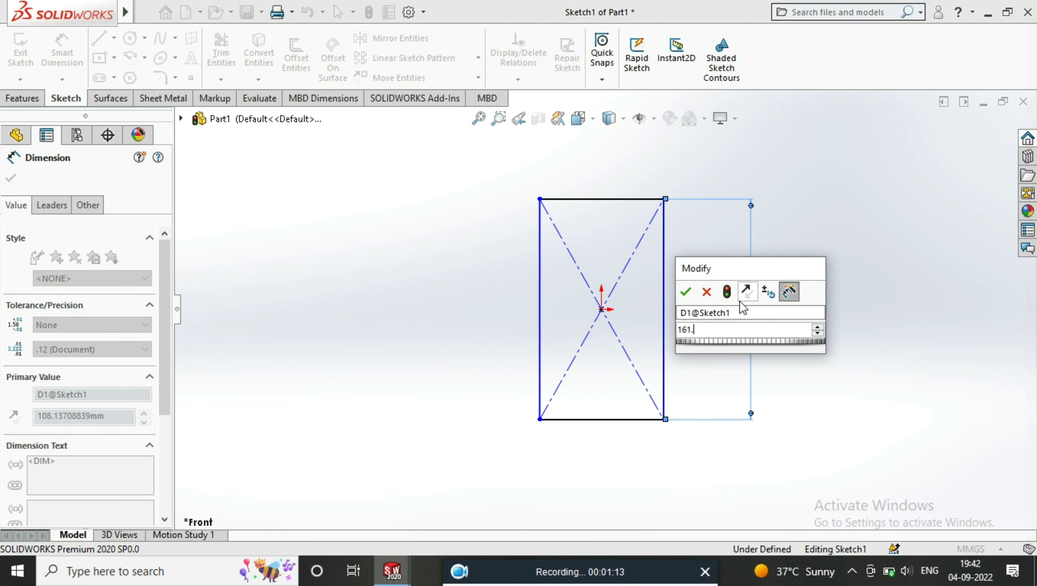
key(Return)
click(595, 429)
click(620, 480)
text(73)
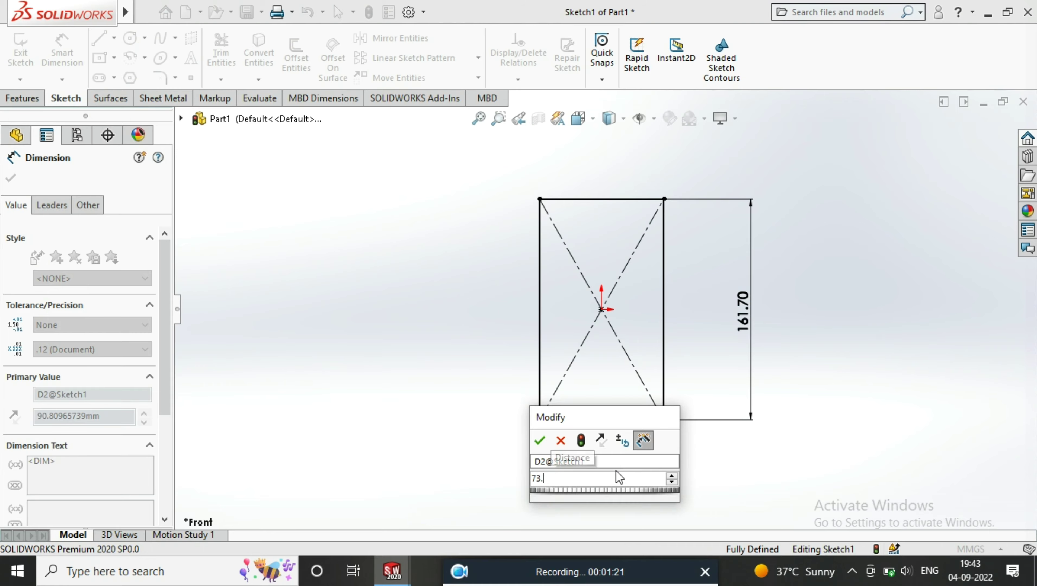
text(.5)
key(Return)
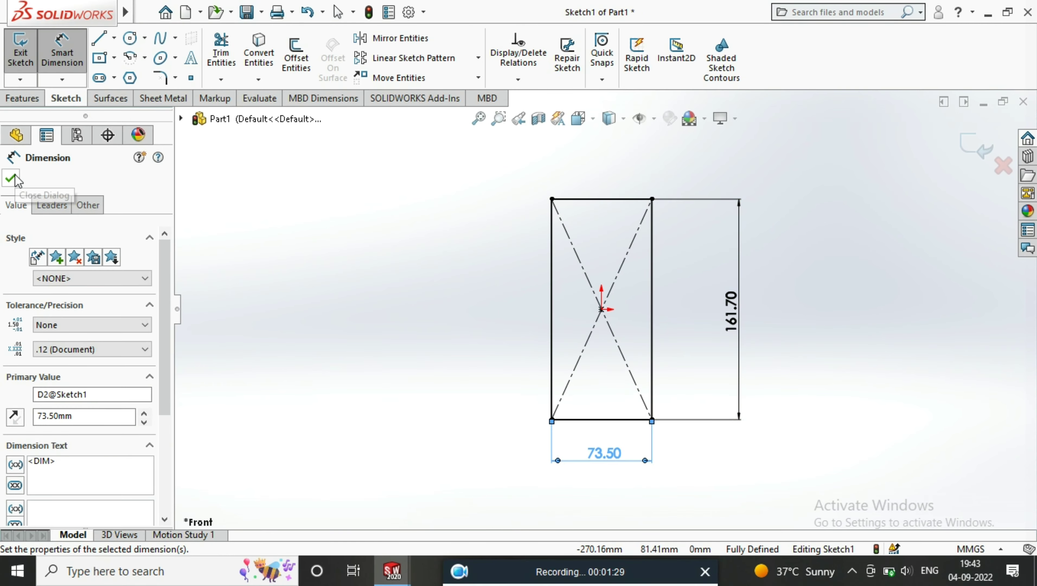
click(11, 178)
Step: Extrude the rectangle into a solid plate, Boss-Extrude1
click(22, 98)
click(26, 53)
mouse_move(644, 254)
middle_down()
mouse_move(583, 224)
mouse_move(620, 167)
middle_up()
key(Return)
mouse_move(540, 326)
middle_down()
mouse_move(647, 241)
mouse_move(621, 282)
mouse_move(712, 344)
middle_up()
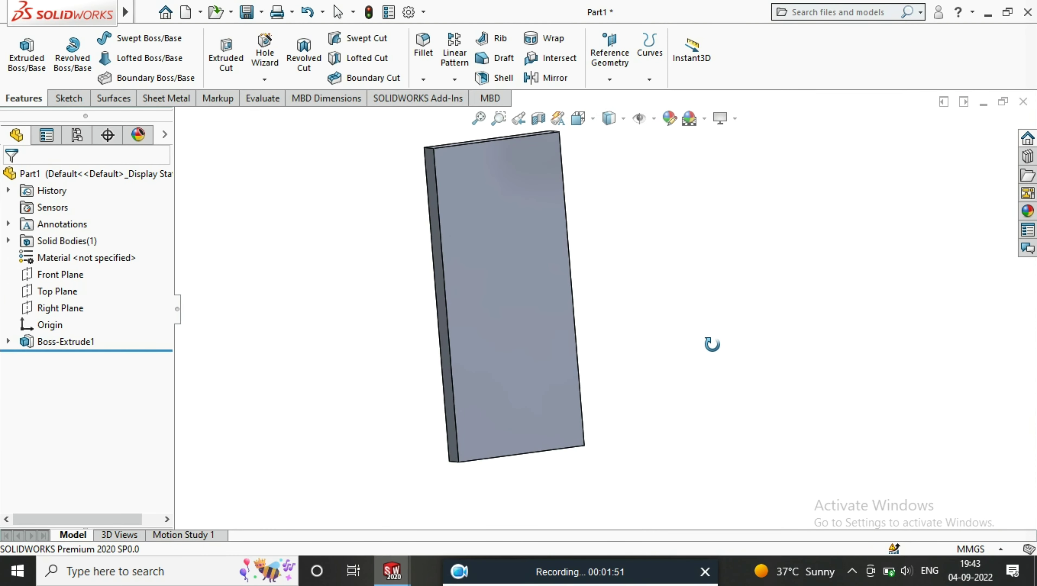
Step: Fillet both long side edges of the plate with a 5 mm radius
click(423, 50)
mouse_move(569, 178)
middle_down()
mouse_move(538, 198)
mouse_move(659, 197)
middle_up()
text(5.00mm)
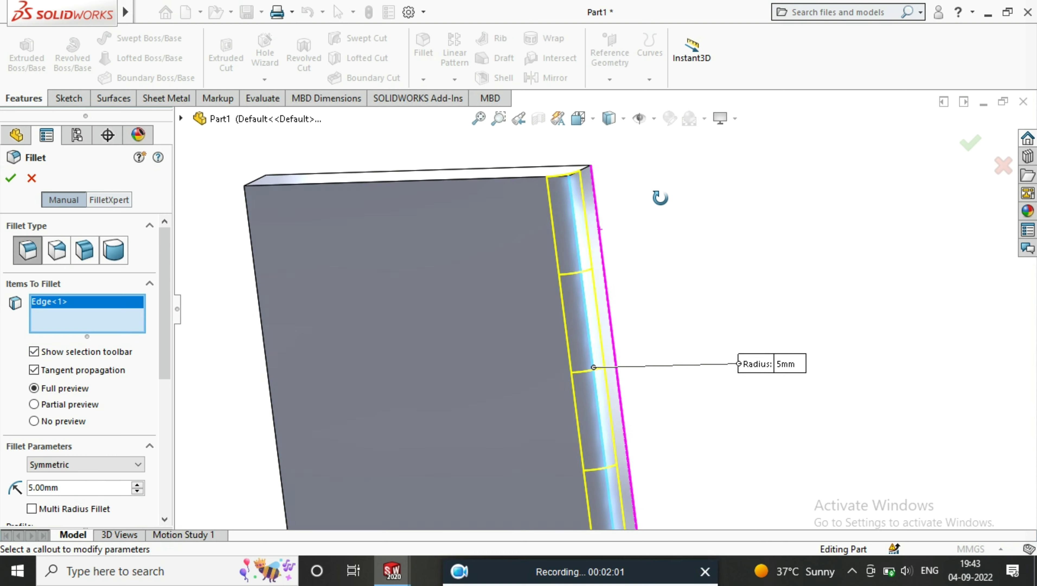
scroll(257, 288, up, 2)
click(258, 288)
middle_drag(257, 289, 428, 268)
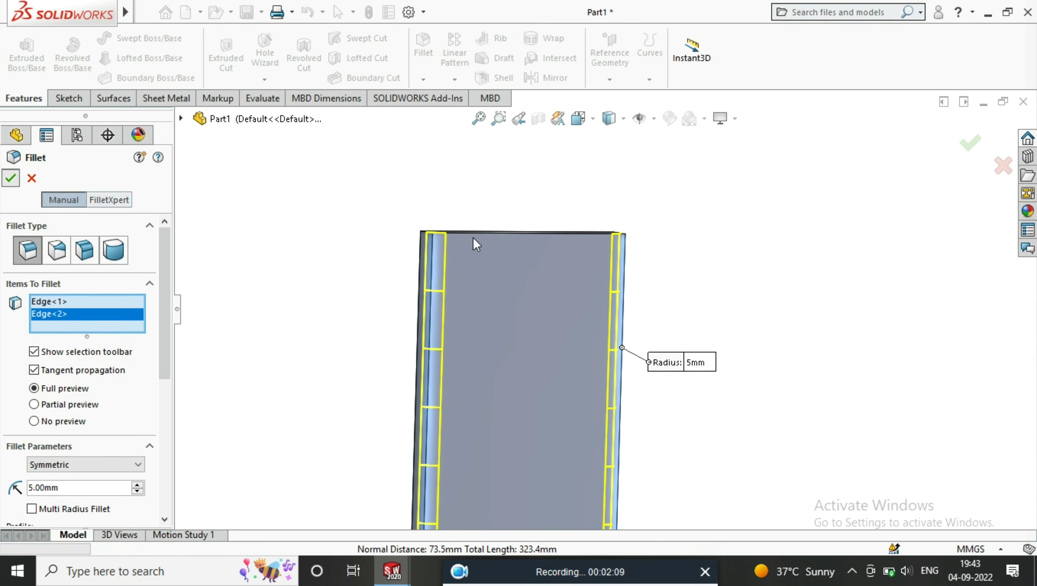
key(Return)
Step: Add a second fillet with a 2 mm radius to the plate
mouse_move(476, 245)
middle_down()
mouse_move(483, 299)
mouse_move(463, 266)
middle_up()
scroll(640, 373, up, 3)
click(517, 316)
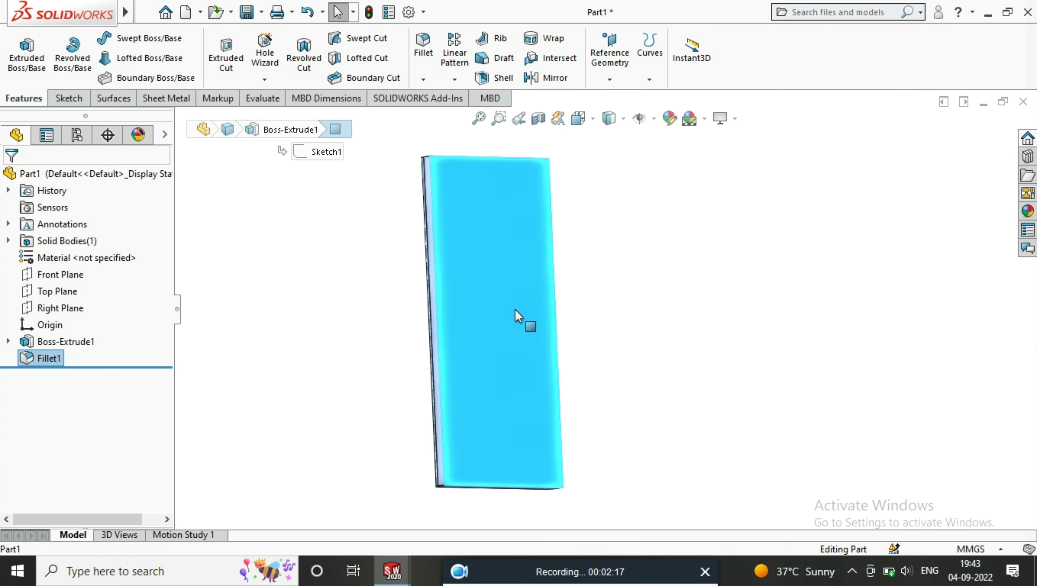
text(2.00mm)
click(11, 180)
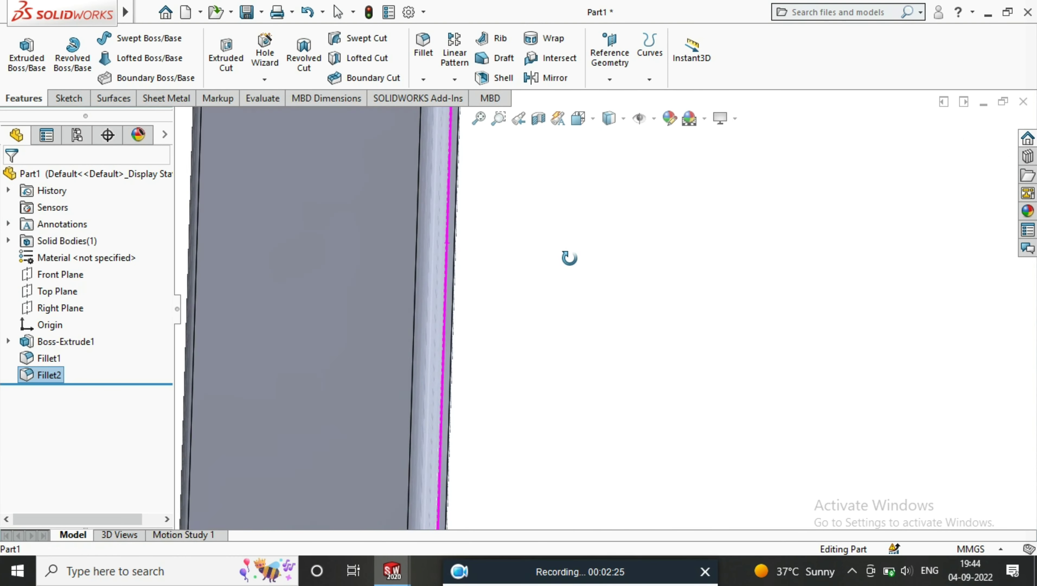
middle_drag(568, 257, 565, 280)
click(534, 287)
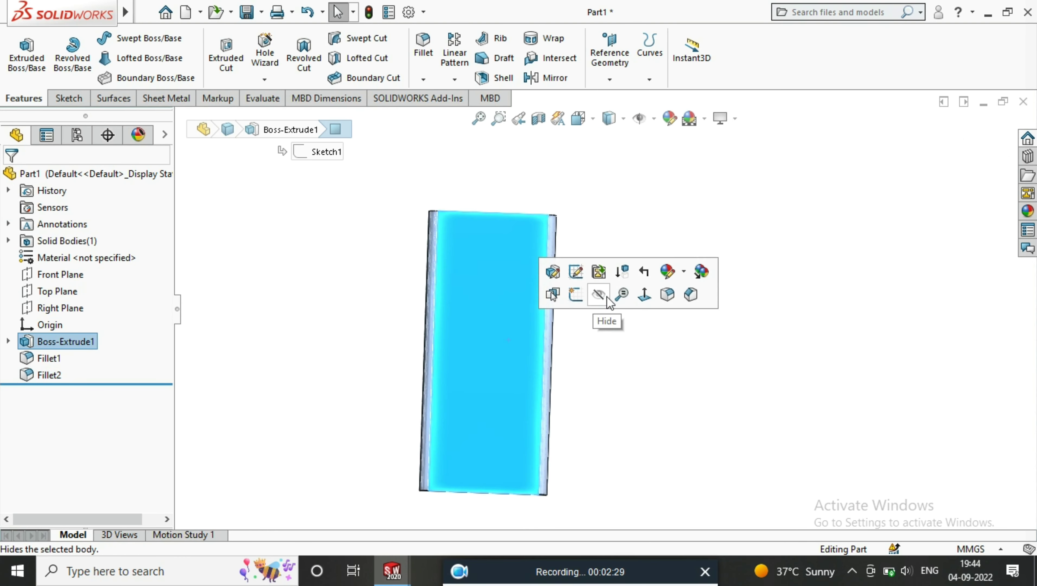
Step: Sketch on the front face, viewed normal to it, and offset its outline 1 mm
click(643, 294)
click(622, 225)
click(664, 209)
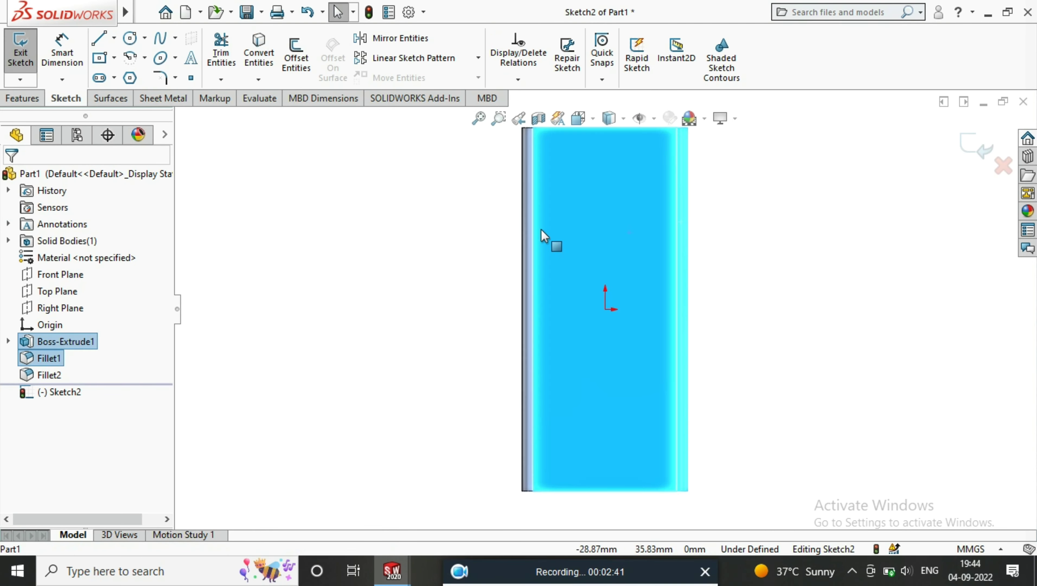
click(296, 58)
scroll(605, 309, up, 3)
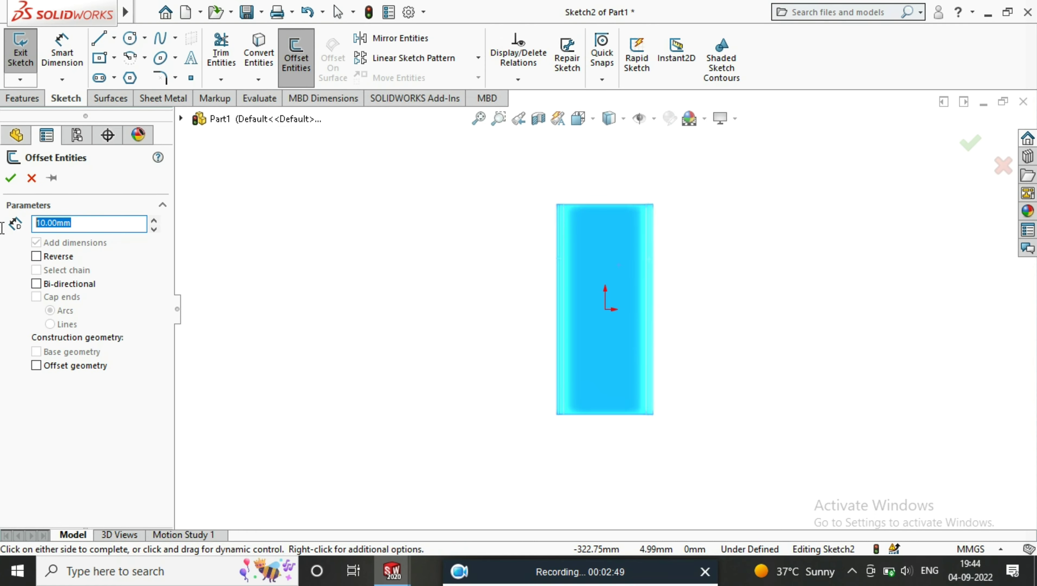
key(Escape)
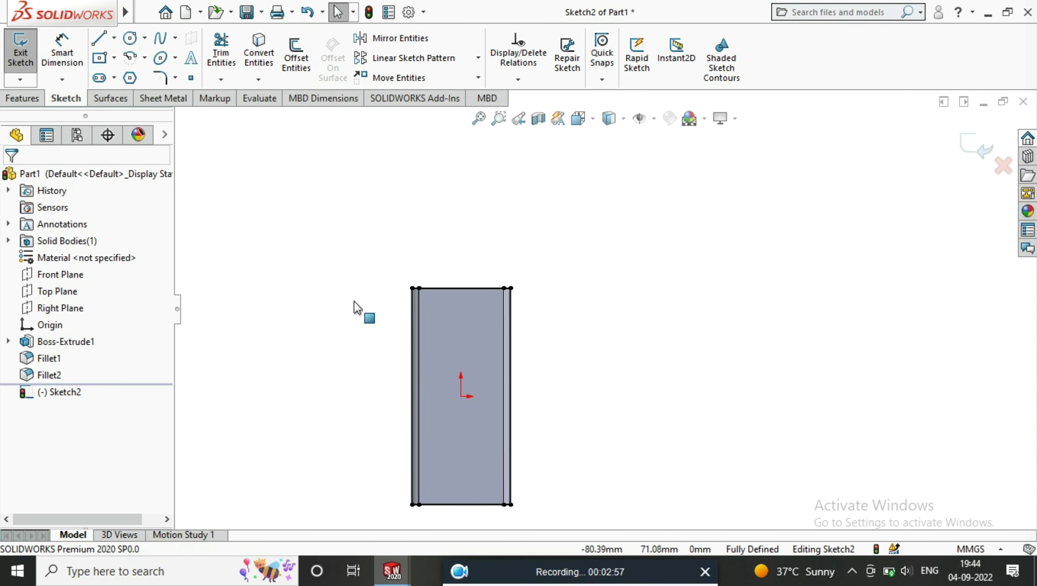
click(295, 58)
scroll(417, 275, down, 3)
click(565, 284)
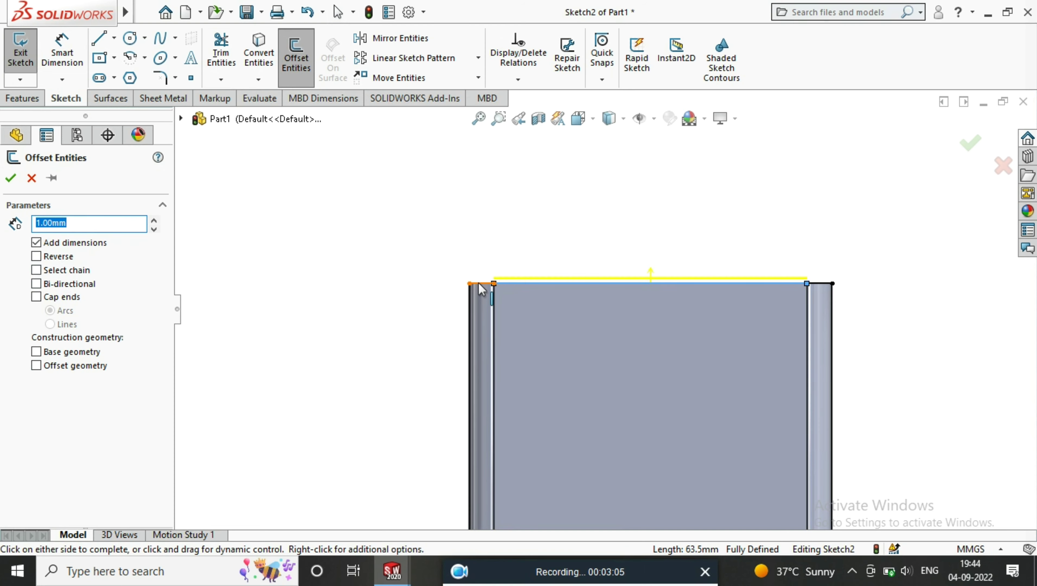
scroll(593, 417, up, 5)
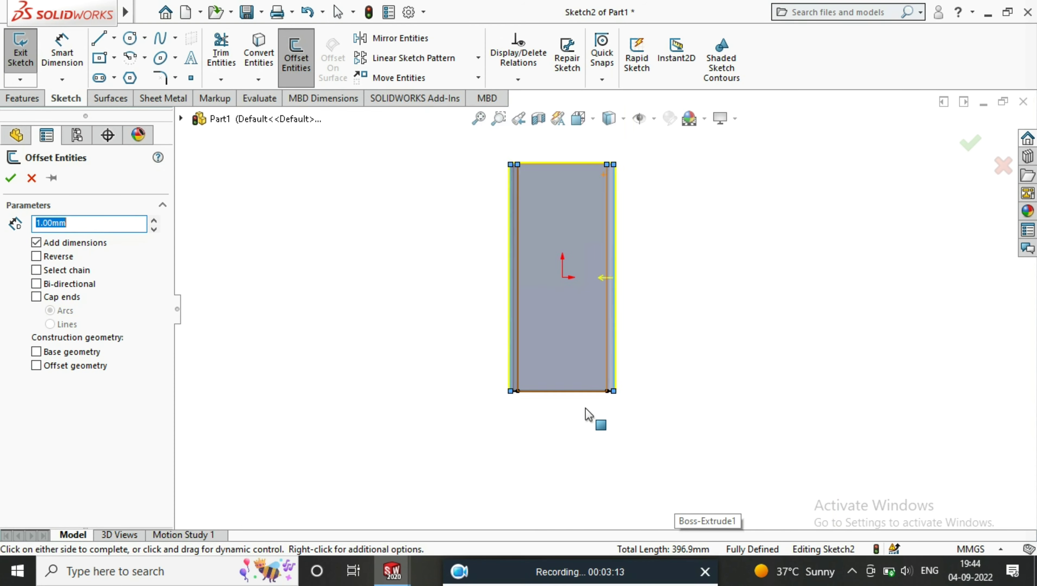
scroll(593, 417, down, 5)
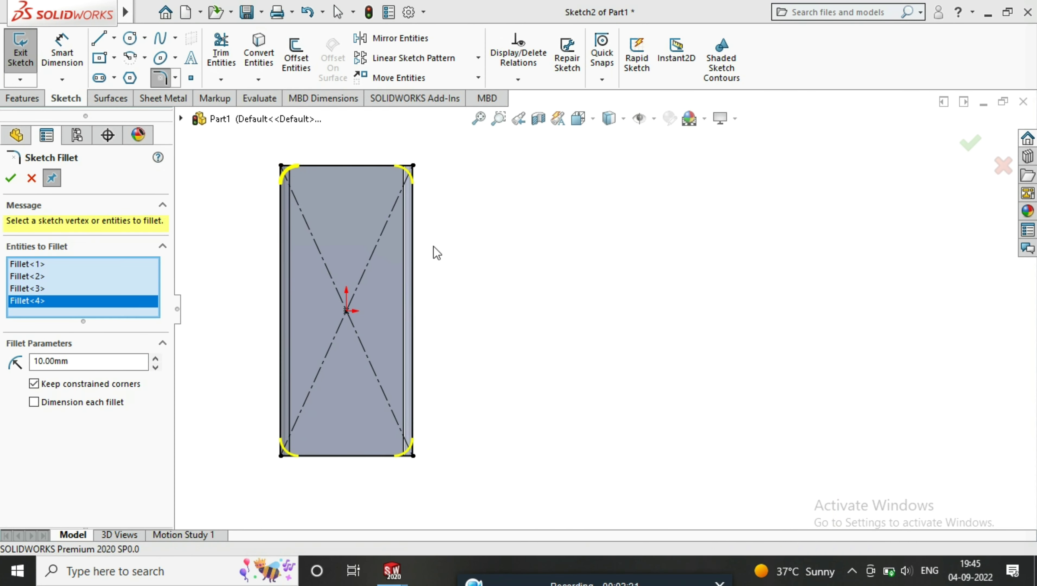
Step: Round the four sketch corners at R10 and extrude-cut the outline 10 mm
click(10, 178)
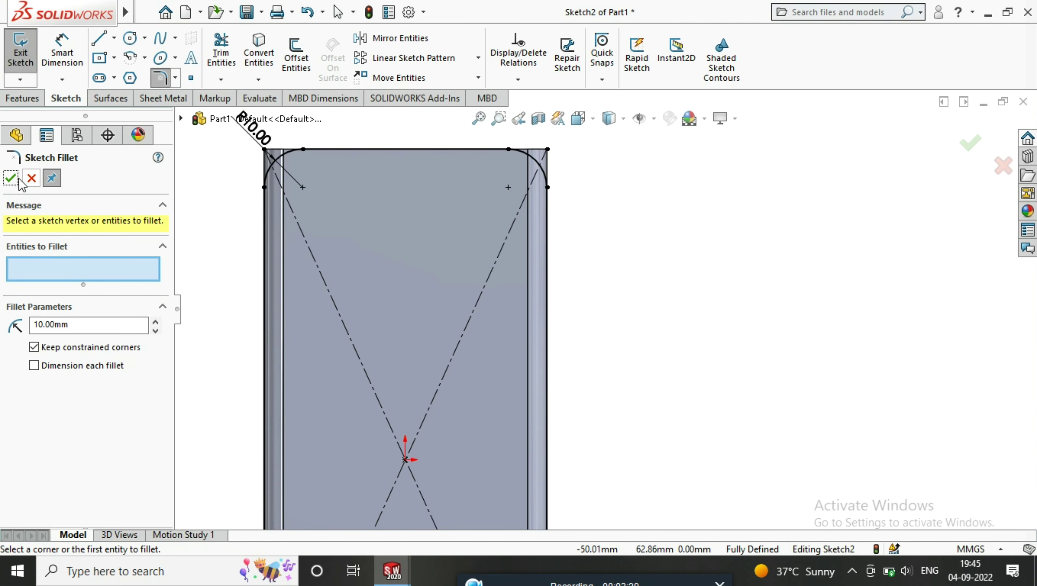
click(10, 178)
click(4, 101)
click(226, 51)
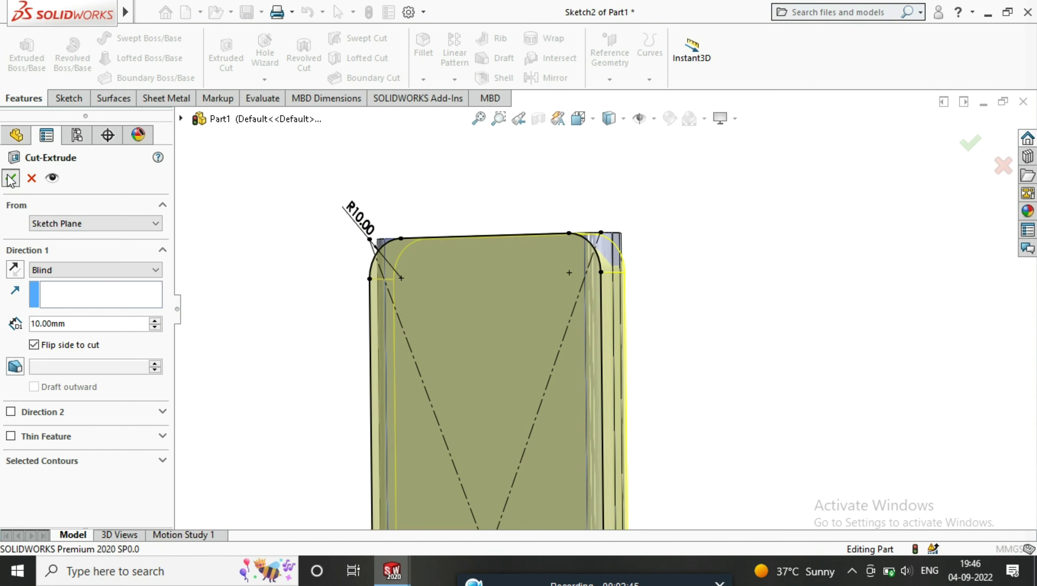
click(11, 179)
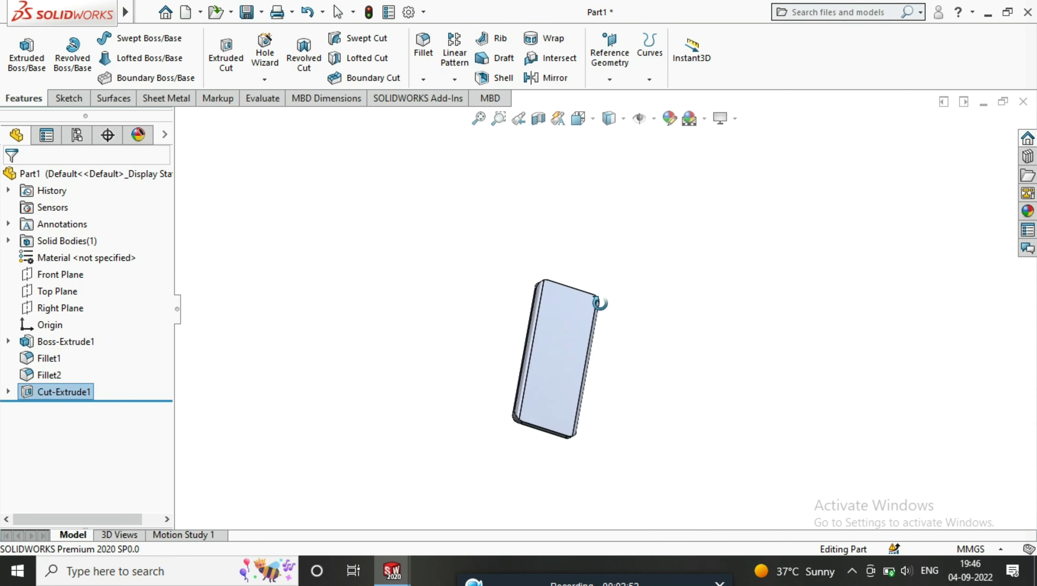
Step: Start a new sketch on the phone's front face, viewed normal to it
click(601, 296)
click(702, 300)
right_click(599, 223)
click(634, 203)
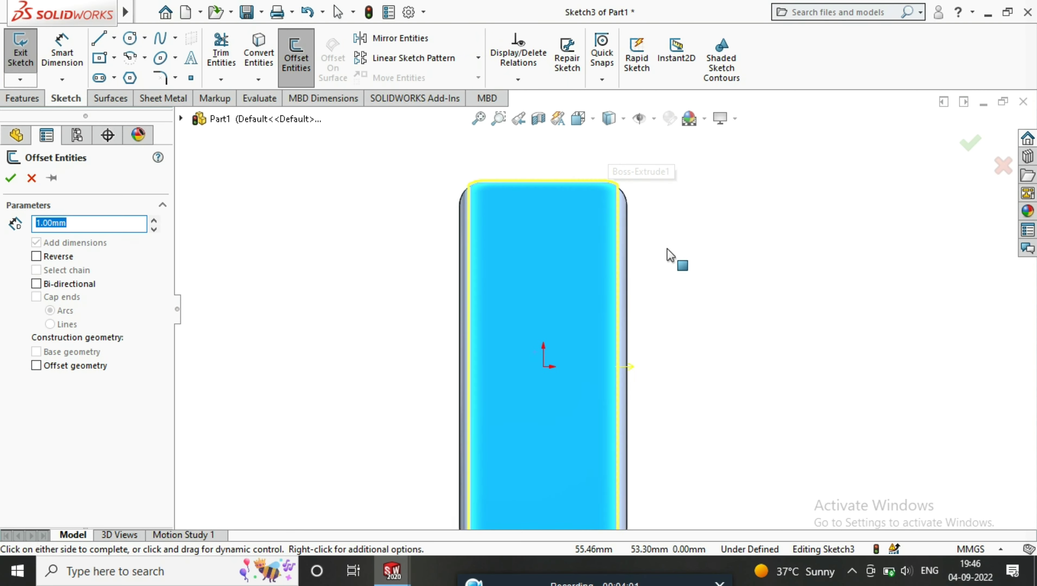
key(super)
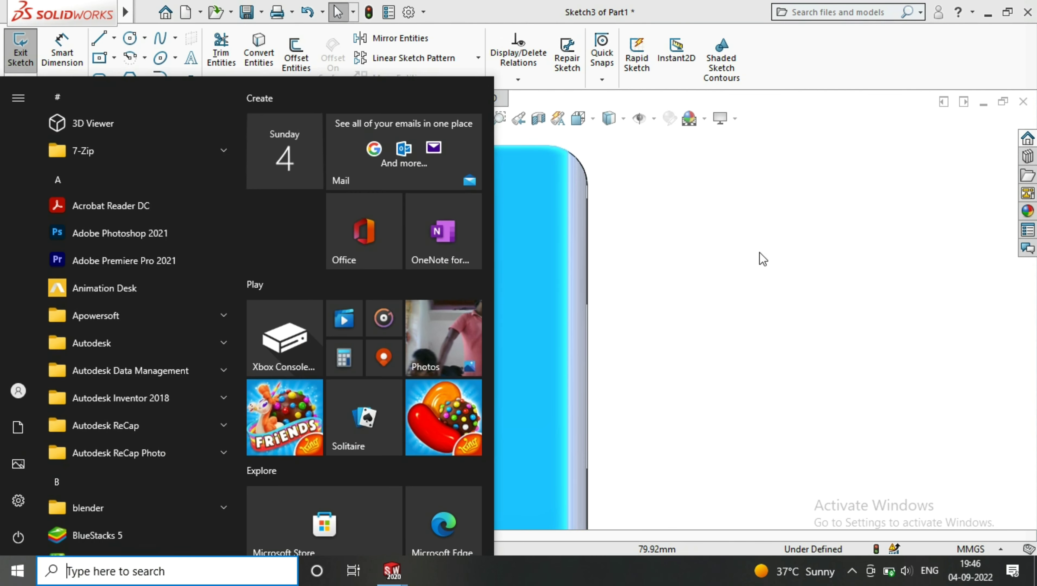
click(558, 289)
scroll(558, 289, up, 3)
Step: Convert the front face edges into sketch lines and offset the outline 1 mm
click(405, 339)
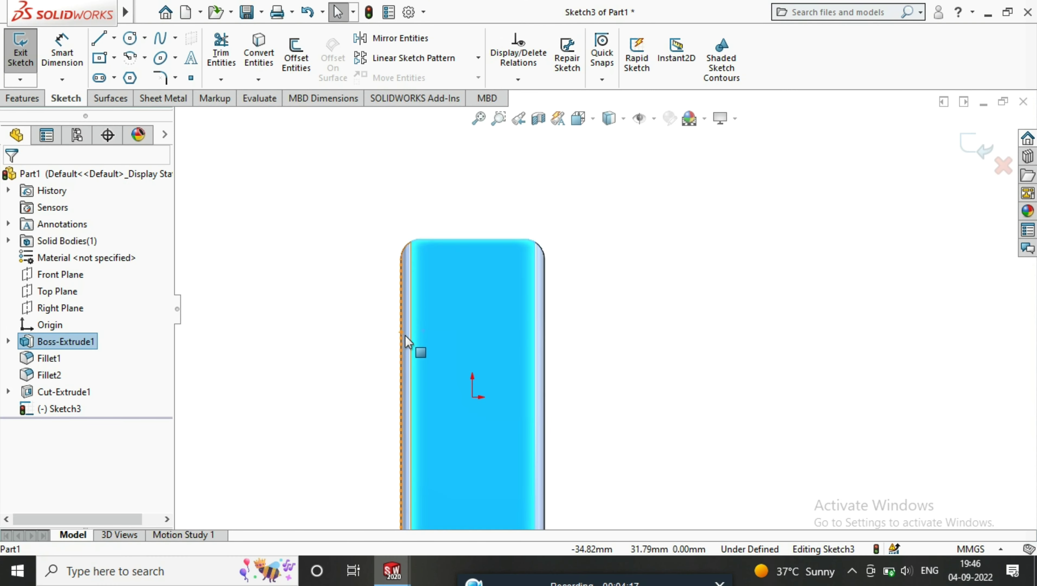
click(296, 54)
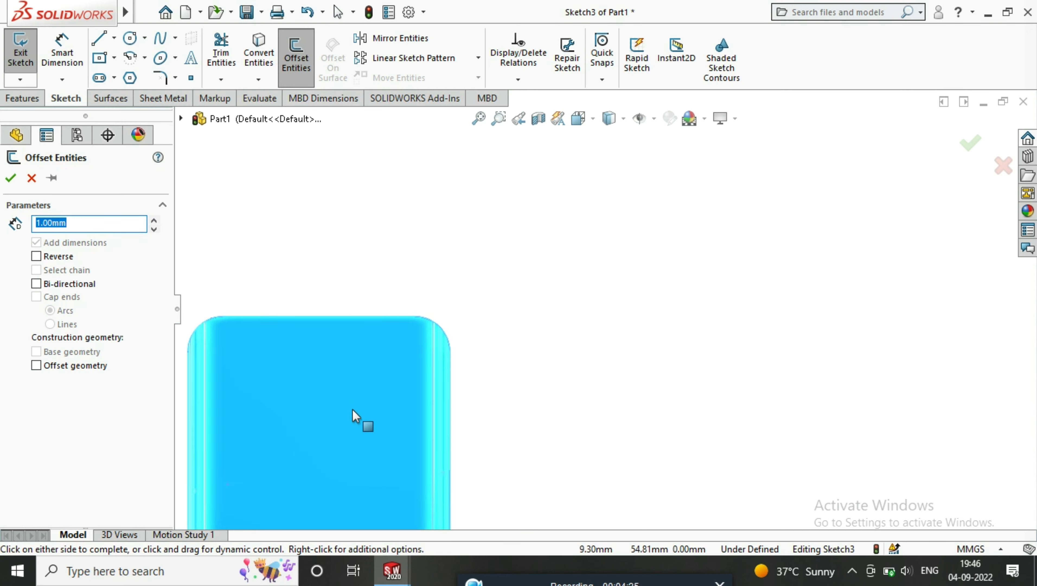
click(257, 55)
click(296, 54)
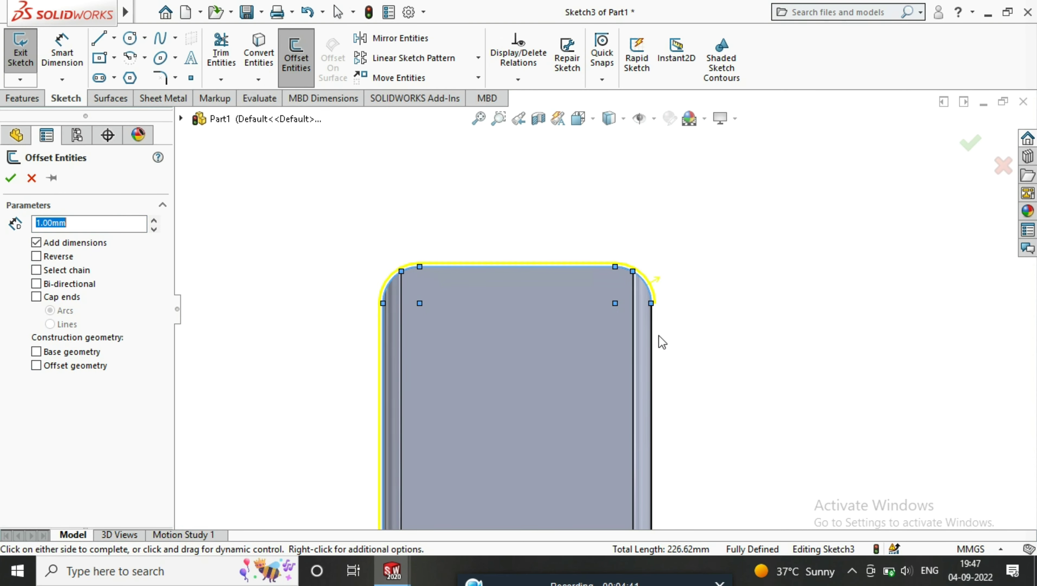
scroll(659, 335, up, 5)
scroll(593, 453, down, 4)
click(10, 178)
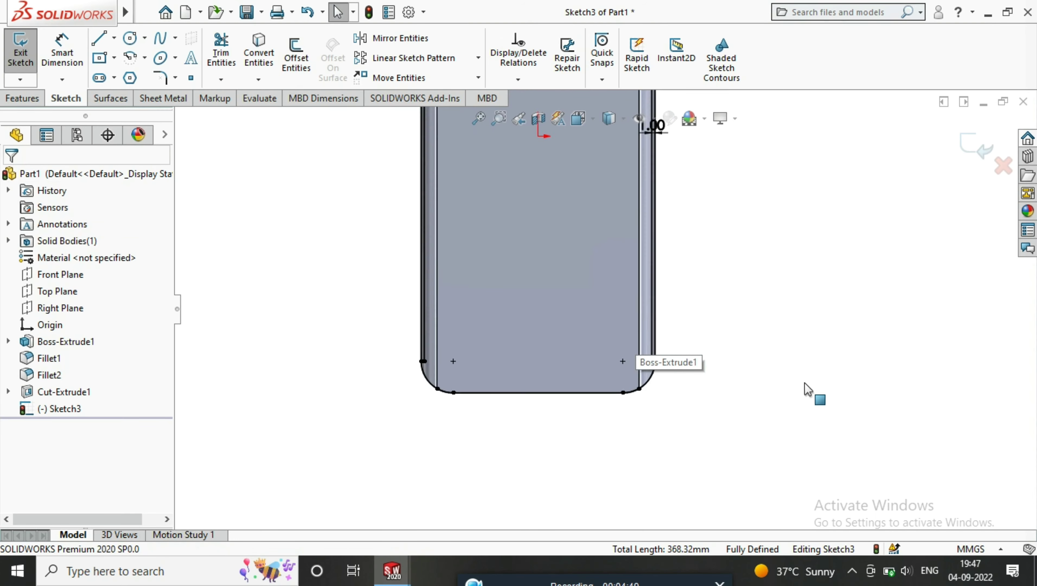
Step: Offset the bottom edge 2 mm inward as an inset line
scroll(806, 389, down, 2)
scroll(562, 328, down, 2)
scroll(357, 365, up, 3)
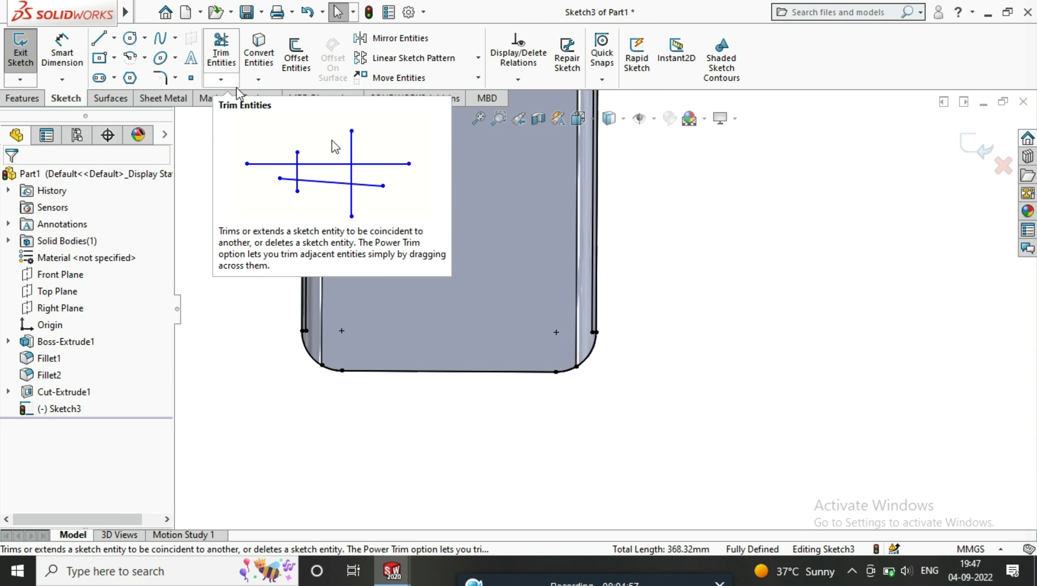
click(296, 55)
scroll(653, 374, down, 3)
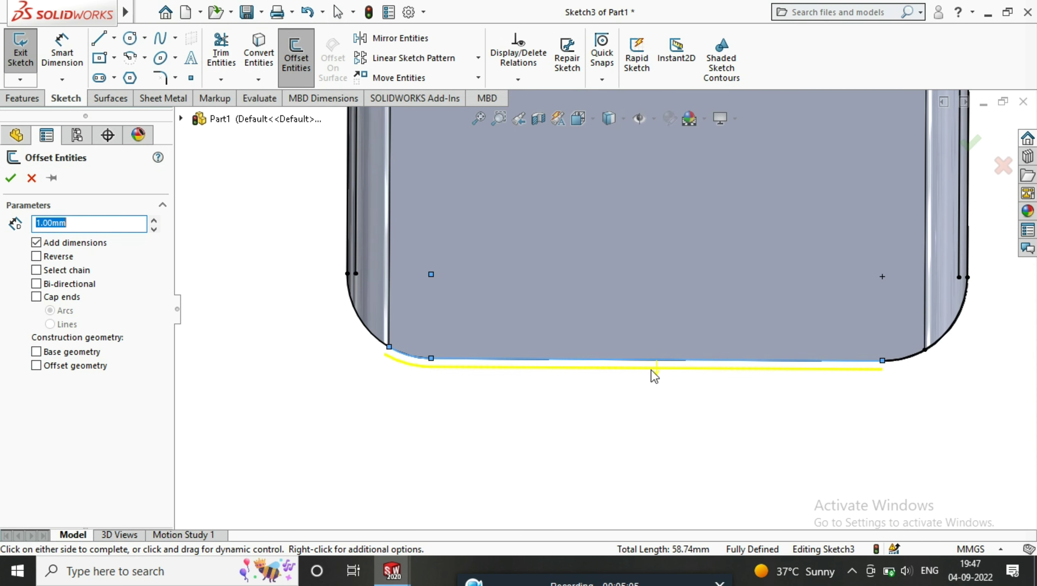
click(11, 178)
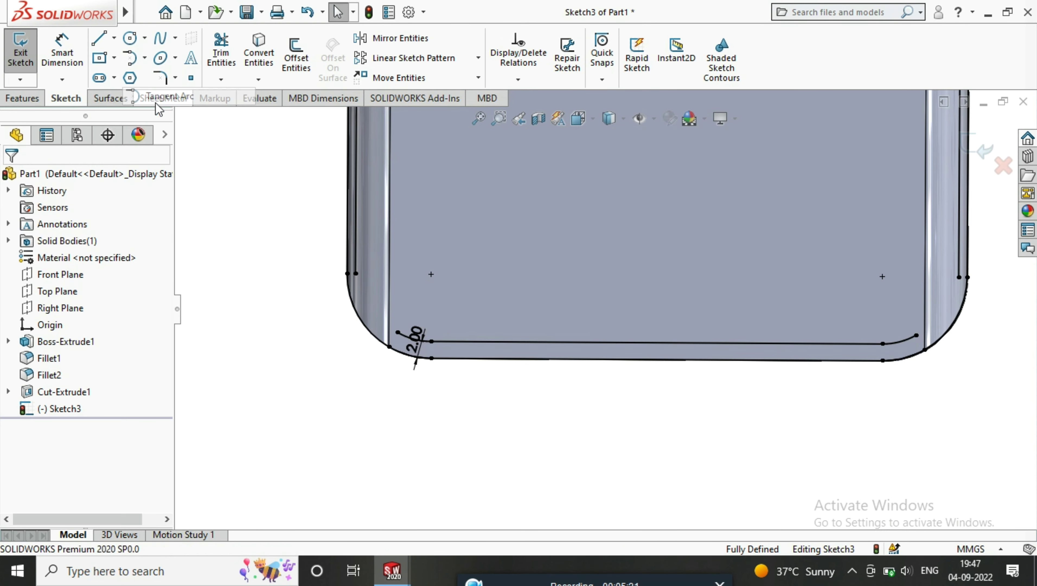
Step: Draw tangent arcs at the bottom corners of the inset line
click(130, 57)
click(356, 273)
right_click(404, 340)
click(476, 326)
scroll(533, 371, down, 3)
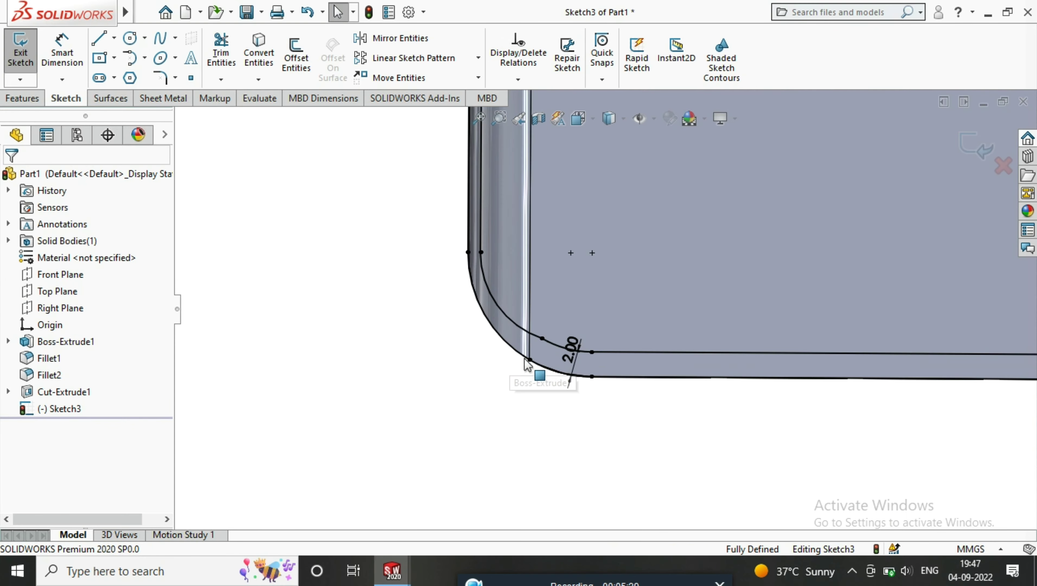
scroll(579, 331, down, 3)
scroll(846, 327, up, 3)
key(Return)
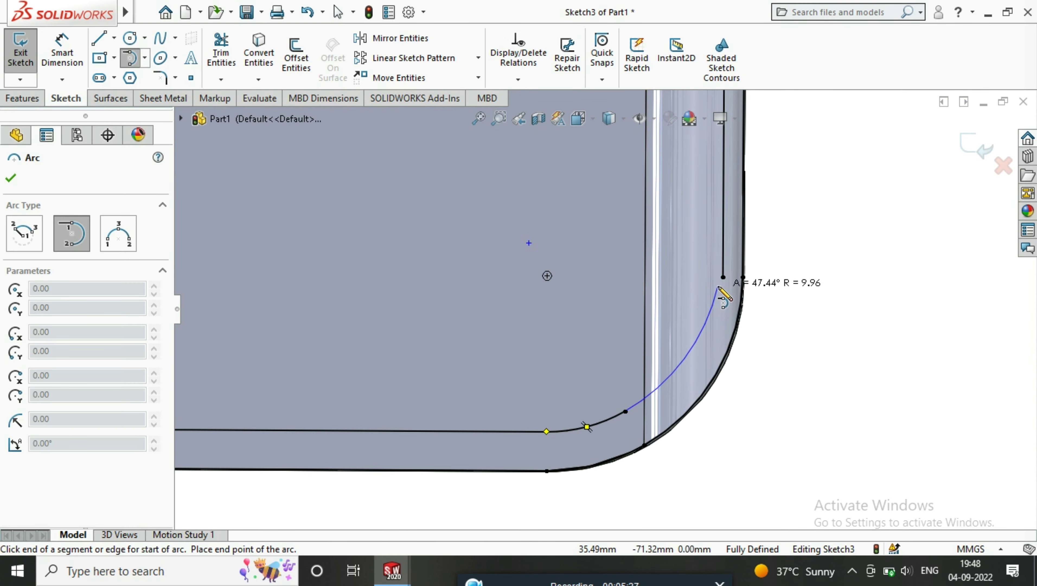
key(Escape)
scroll(579, 401, down, 2)
Step: Select the corner arcs and delete the unwanted tangent relation
click(538, 412)
ctrl+click(548, 387)
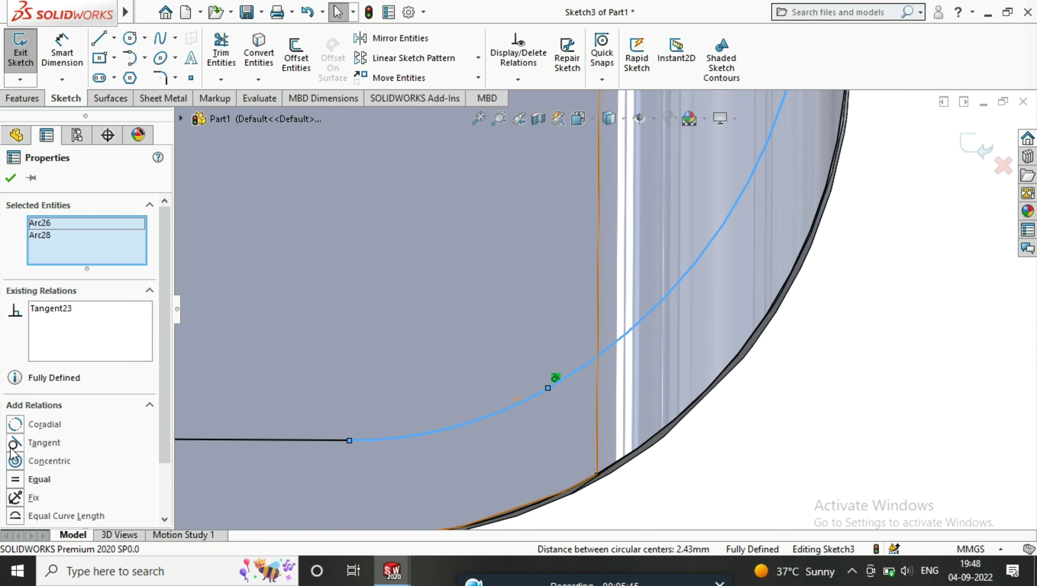
scroll(599, 274, up, 3)
scroll(599, 275, down, 3)
scroll(389, 447, up, 4)
click(451, 263)
ctrl+click(632, 371)
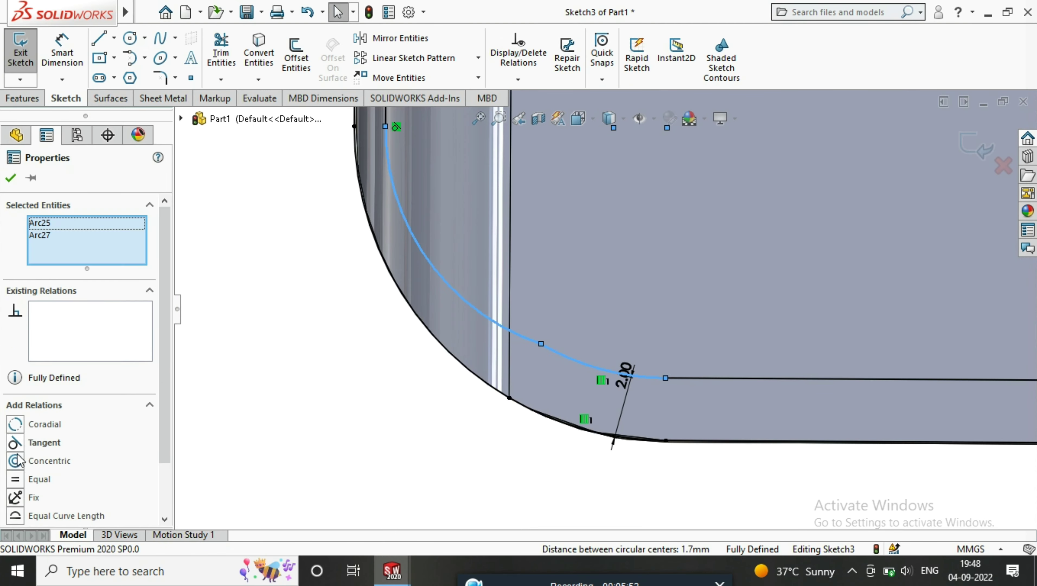
right_click(90, 308)
click(162, 334)
scroll(602, 317, up, 3)
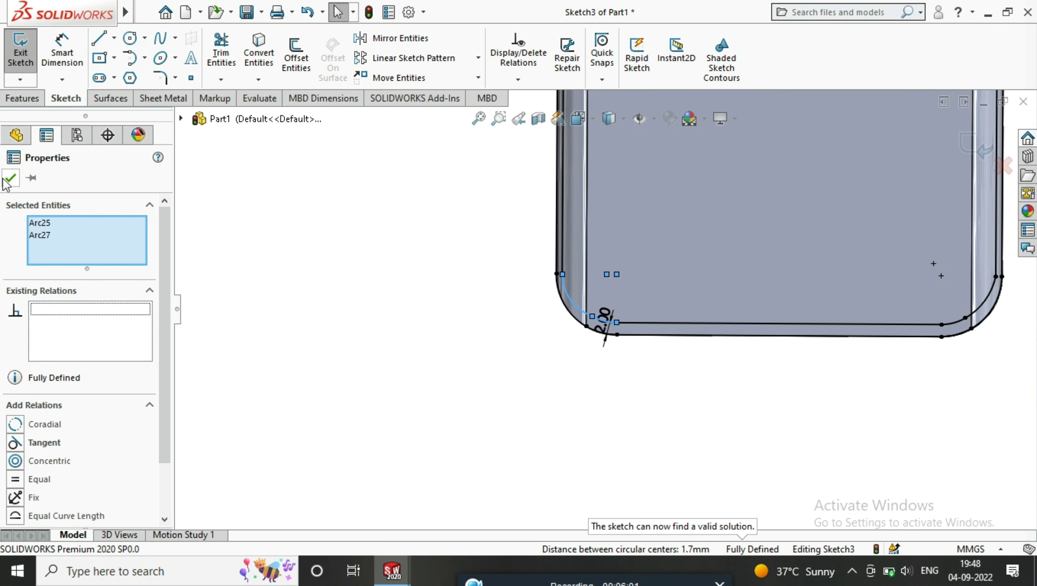
key(Escape)
scroll(602, 312, down, 2)
scroll(602, 312, down, 2)
scroll(643, 377, up, 3)
Step: Exit the sketch and begin a Split Line with the front face selected
click(976, 147)
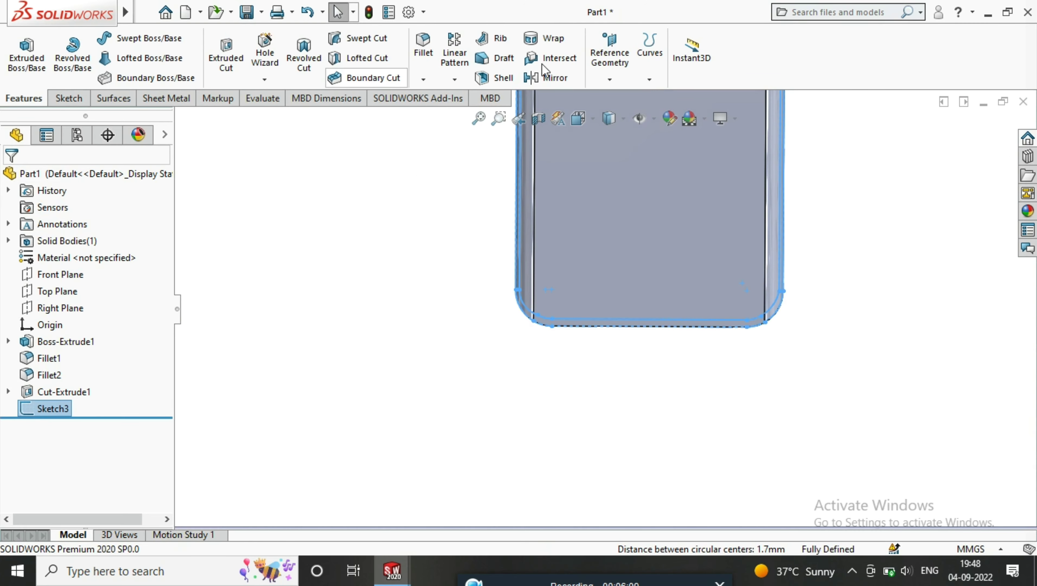
click(650, 50)
click(673, 95)
click(652, 225)
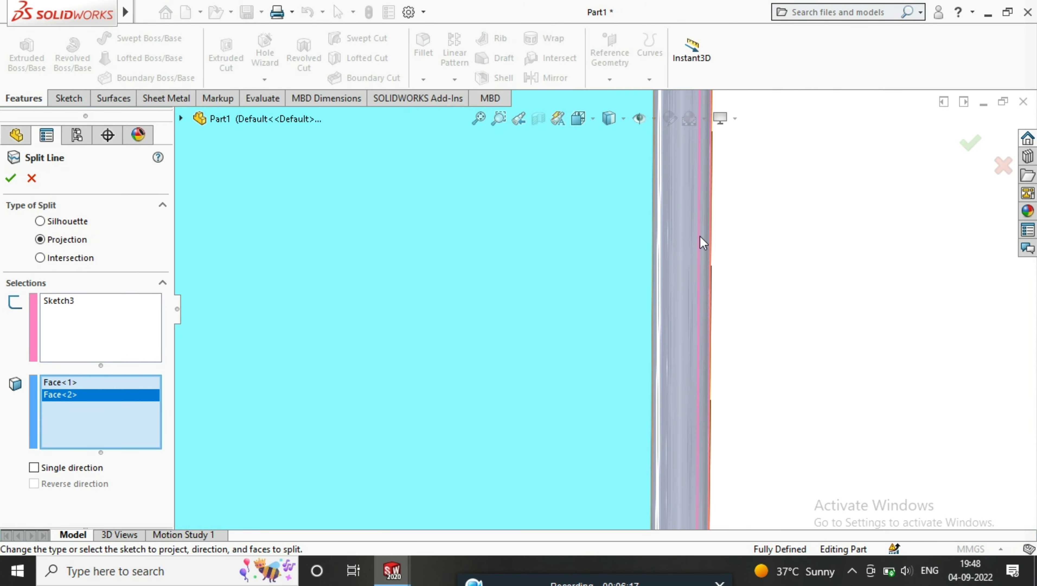
Step: Add a second face and confirm Split Line1 on the front face
click(701, 241)
key(Return)
scroll(624, 146, down, 3)
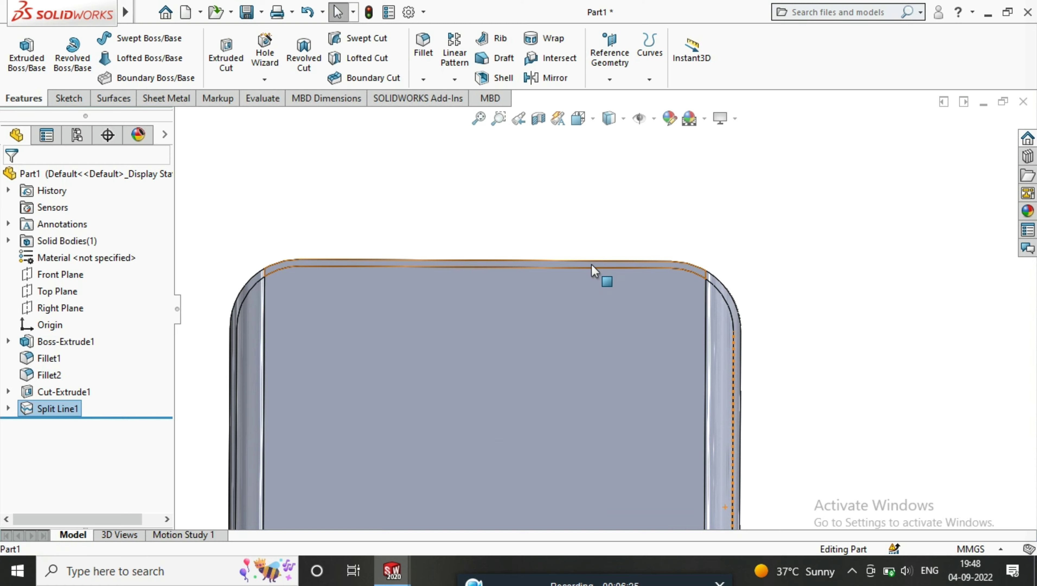
scroll(591, 264, down, 2)
scroll(677, 278, up, 3)
scroll(459, 222, down, 2)
scroll(582, 464, down, 3)
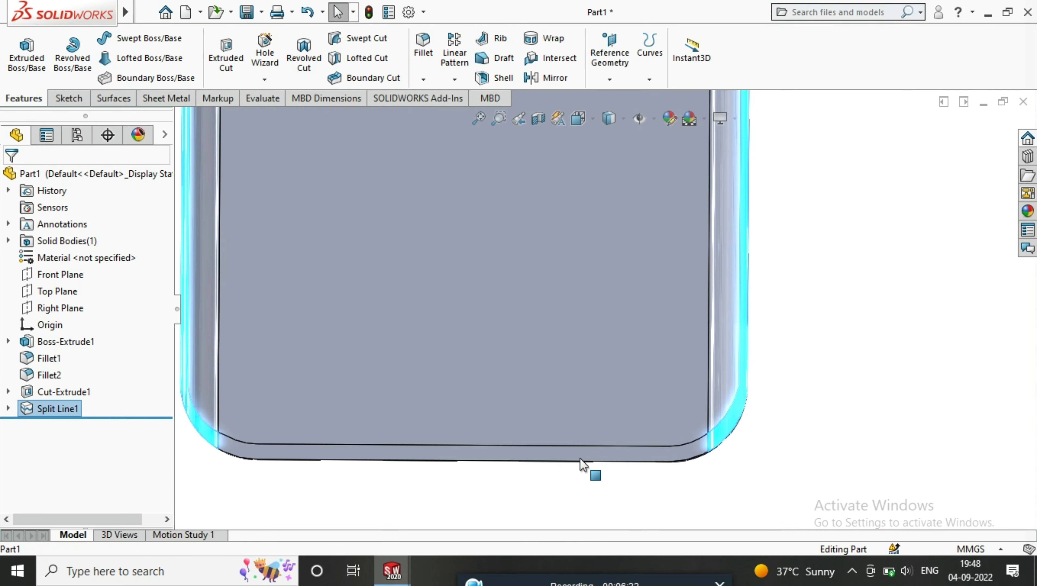
Step: Colour the narrow border faces black with Edit Appearance
click(668, 120)
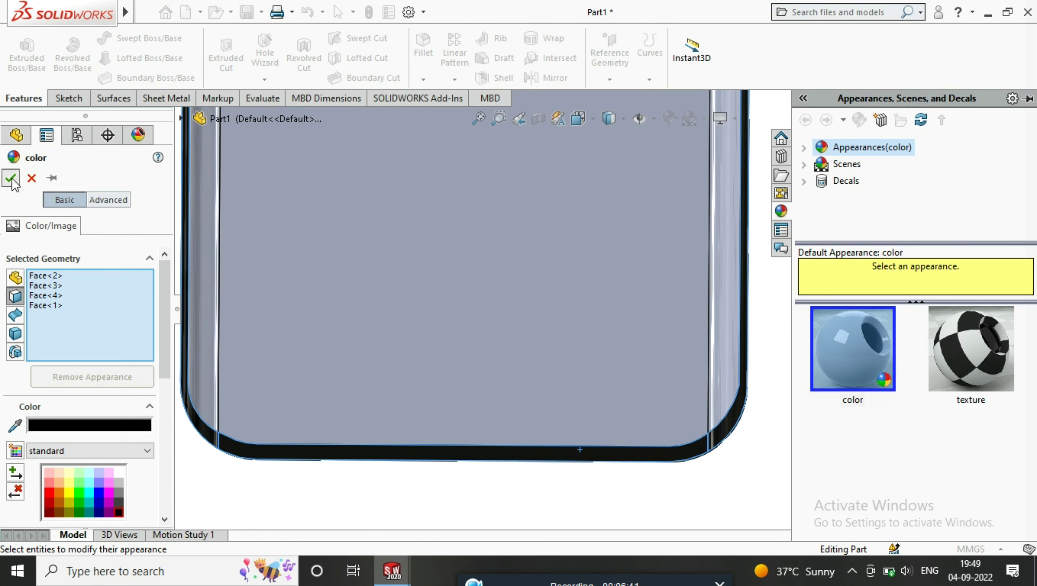
scroll(618, 205, down, 3)
scroll(617, 205, up, 3)
click(603, 251)
Step: Start a sketch on the front face and draw a small circle near its top centre
right_click(607, 223)
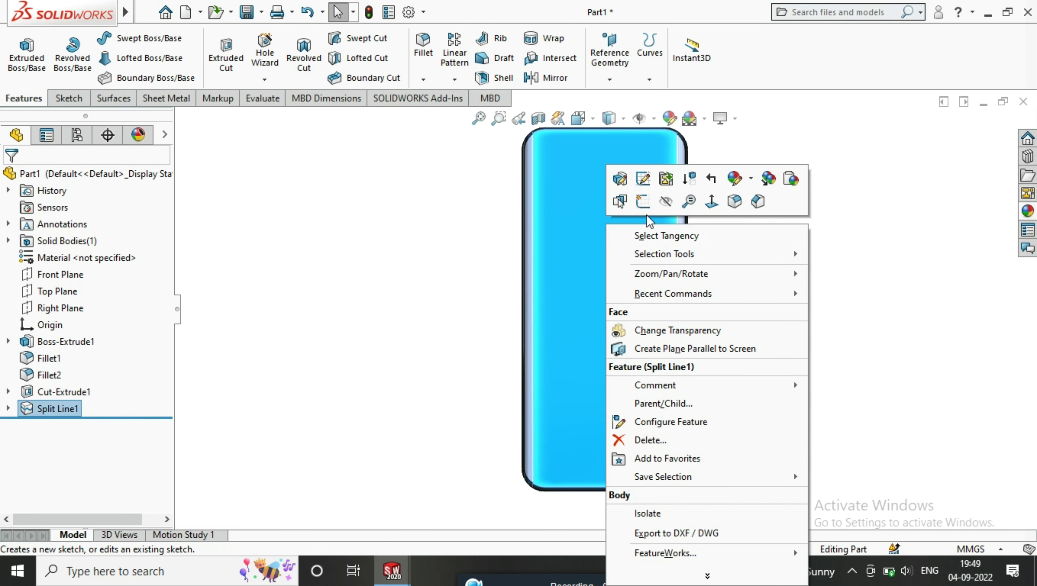
click(646, 213)
scroll(621, 174, up, 1)
key(c)
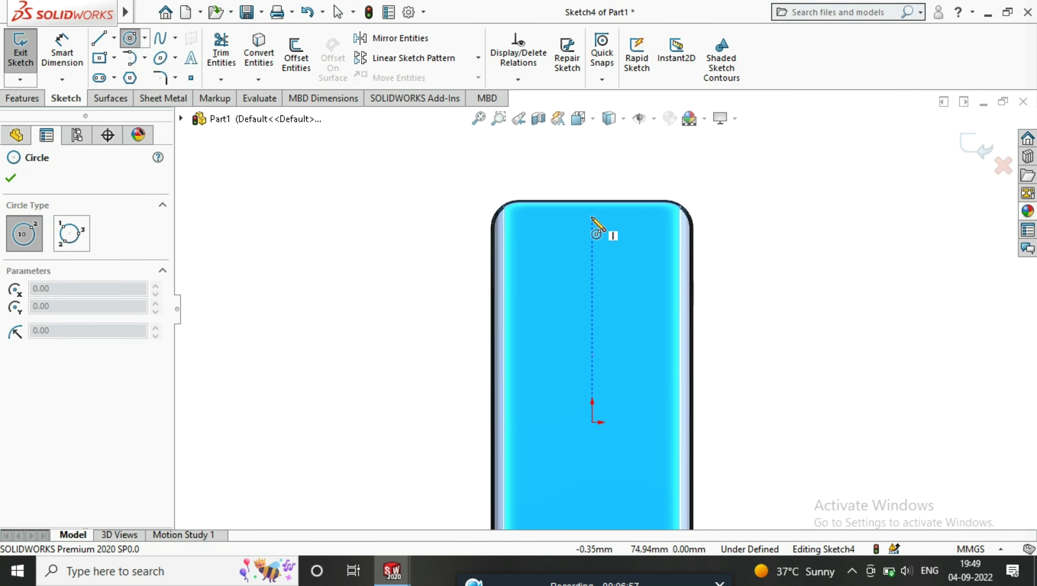
drag(591, 217, 598, 219)
scroll(592, 198, down, 5)
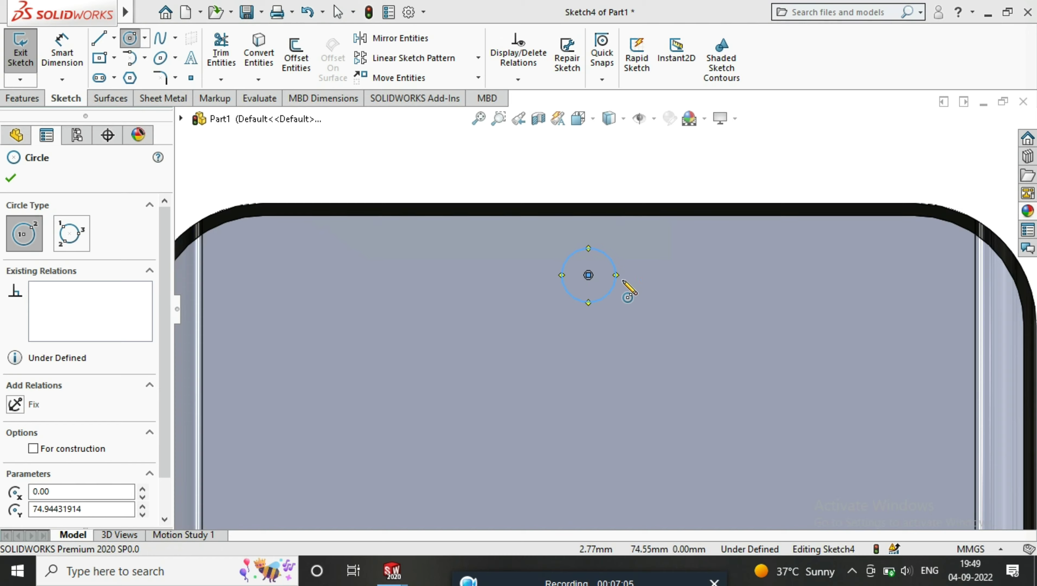
Step: Dimension the outer circle to a 3 mm diameter
key(d)
click(611, 275)
click(800, 177)
text(3)
key(Return)
Step: Draw a concentric inner circle and dimension it to a 1.5 mm diameter
scroll(583, 279, down, 3)
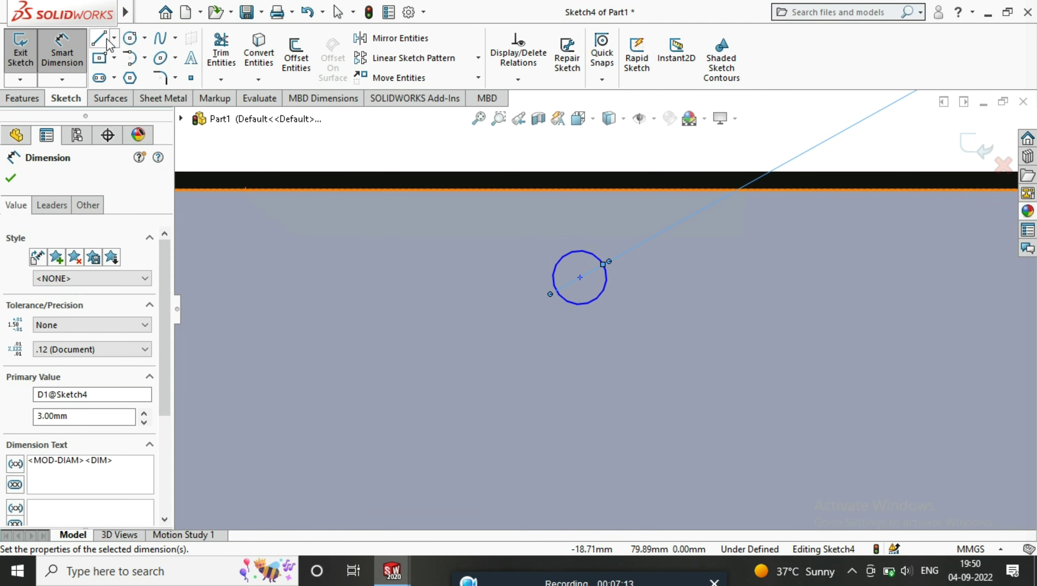
key(c)
drag(580, 277, 590, 278)
key(d)
scroll(595, 282, up, 2)
click(597, 287)
click(774, 177)
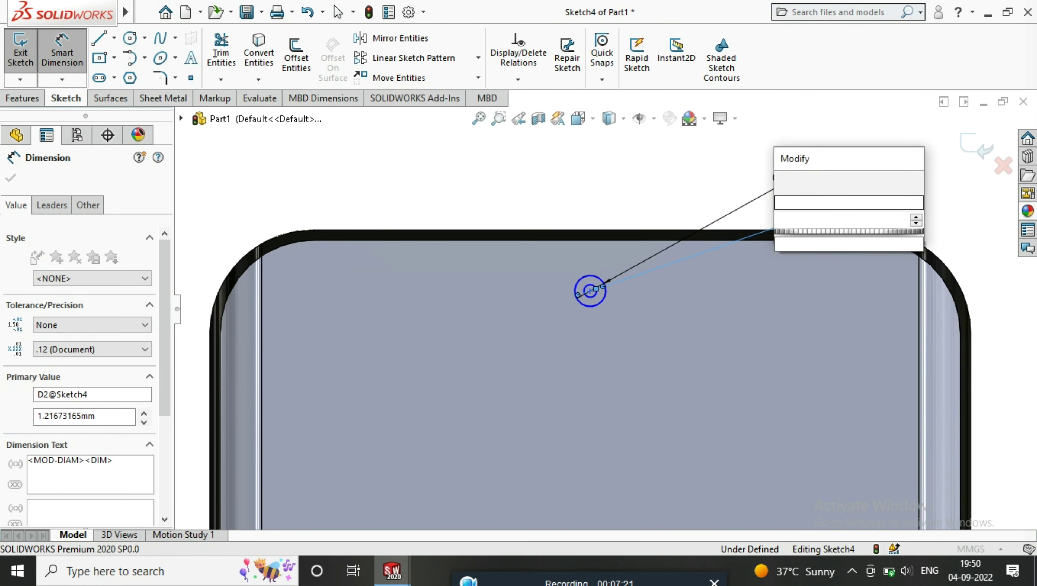
text(1.5)
key(Return)
Step: Dimension the circles' centre 3 mm below the phone's top edge
click(576, 241)
click(590, 290)
scroll(603, 283, down, 2)
click(888, 279)
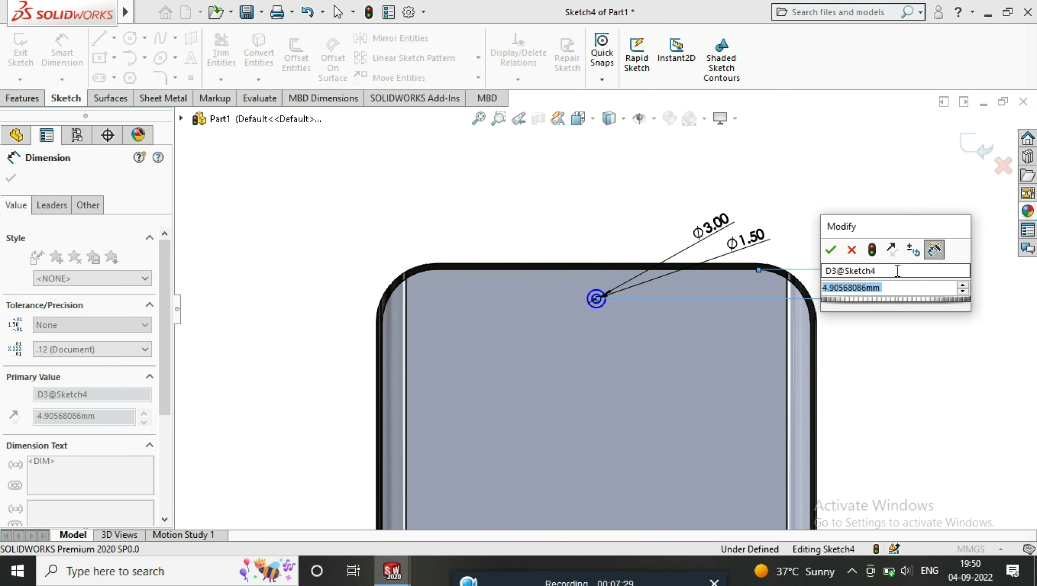
text(3)
key(Return)
key(Escape)
Step: Split the front face with the circle sketch, creating Split Line2
scroll(616, 295, down, 2)
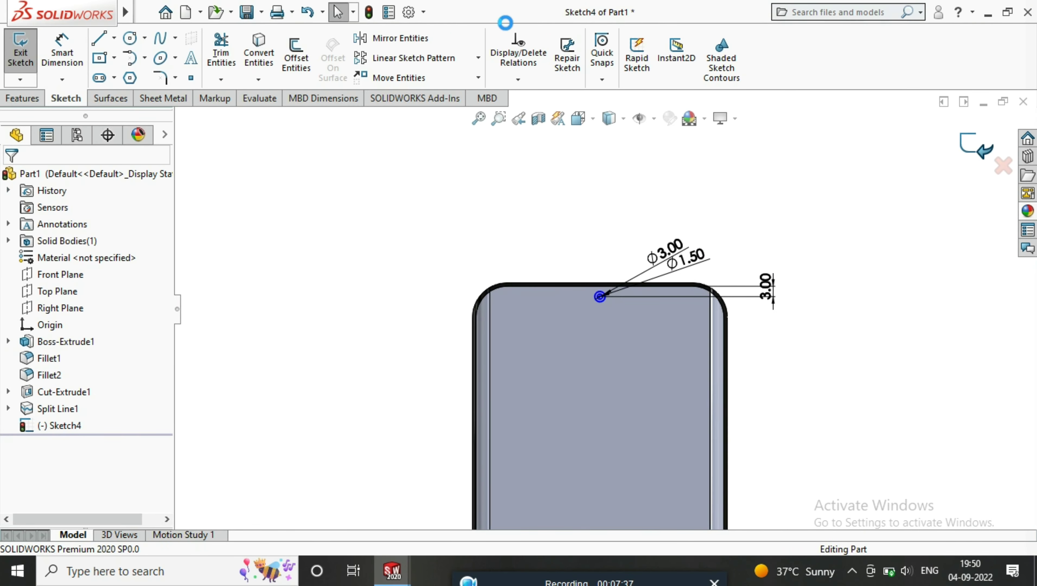
click(23, 98)
click(650, 51)
click(686, 97)
click(599, 410)
click(9, 176)
scroll(620, 271, down, 5)
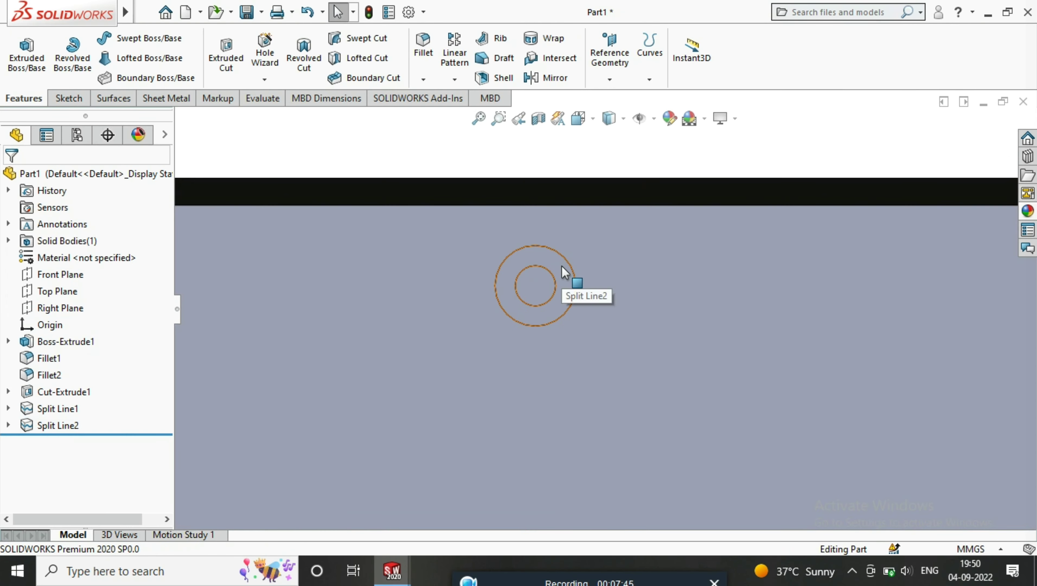
Step: Colour the camera ring black and its inner circle blue
click(669, 119)
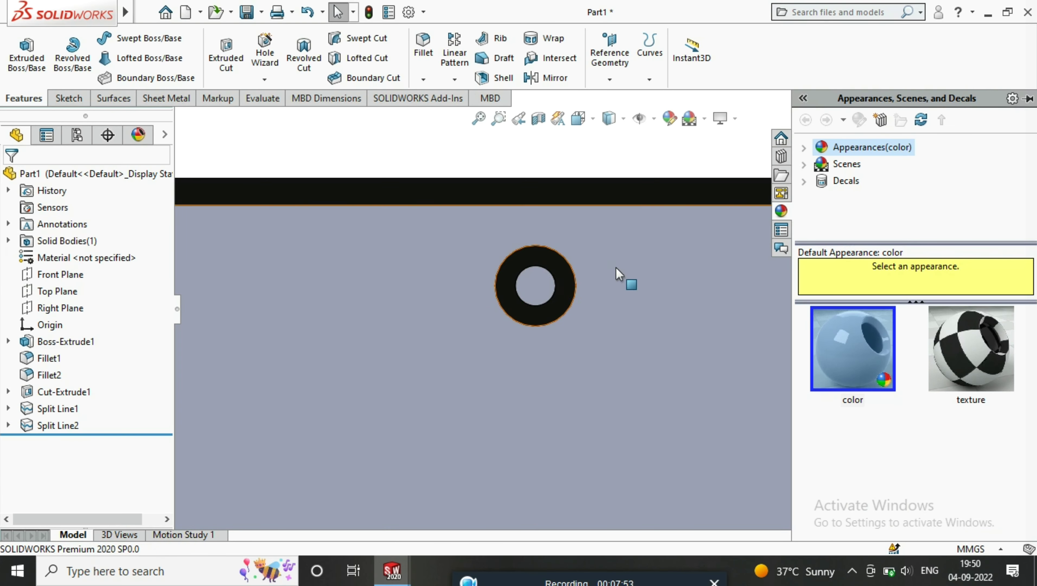
key(Escape)
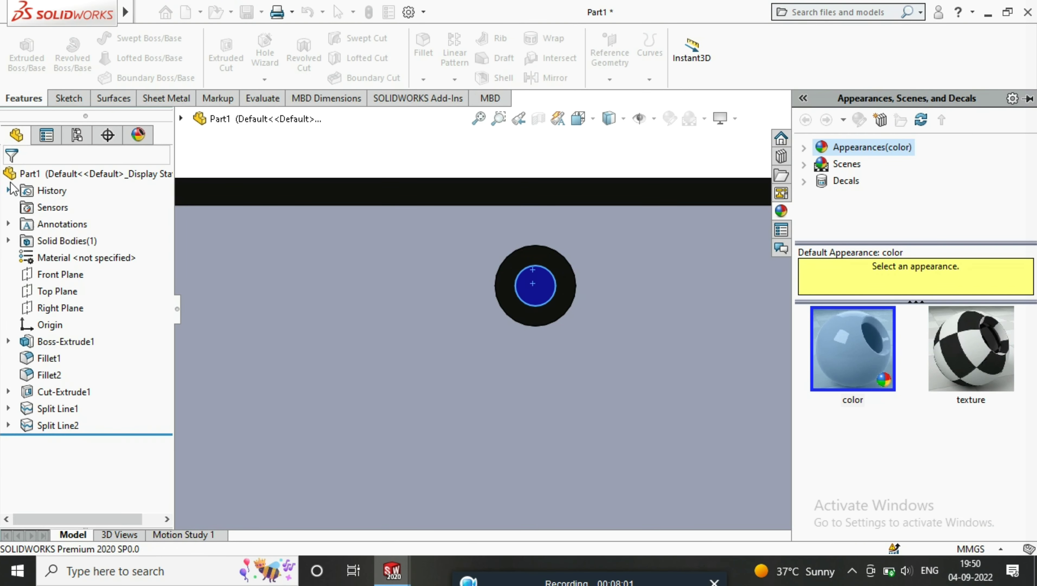
scroll(678, 352, up, 5)
Step: Apply the phone home-screen image from Pictures as the screen faces' appearance
click(678, 352)
ctrl+click(446, 194)
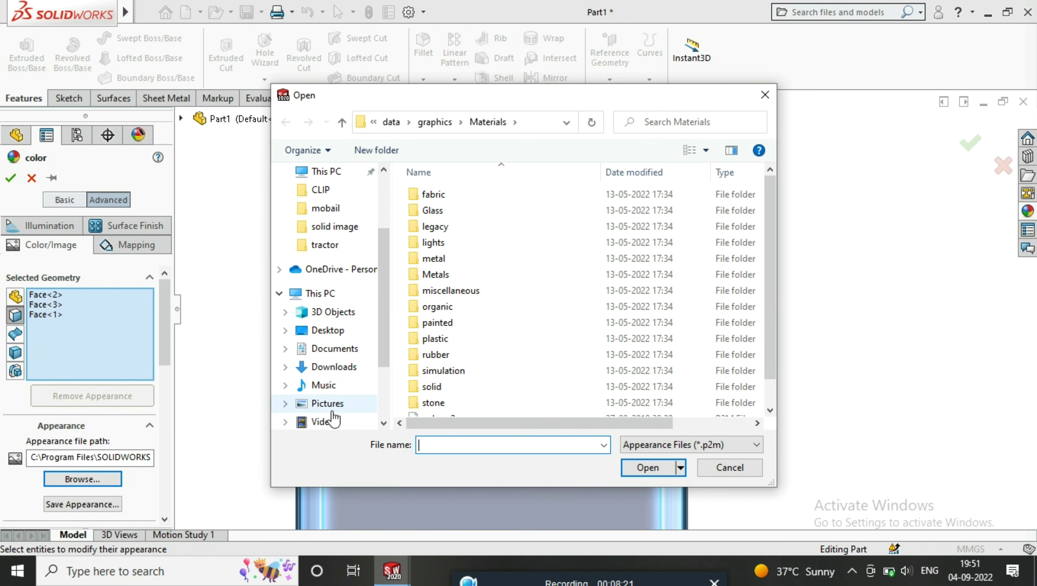
click(328, 403)
click(756, 444)
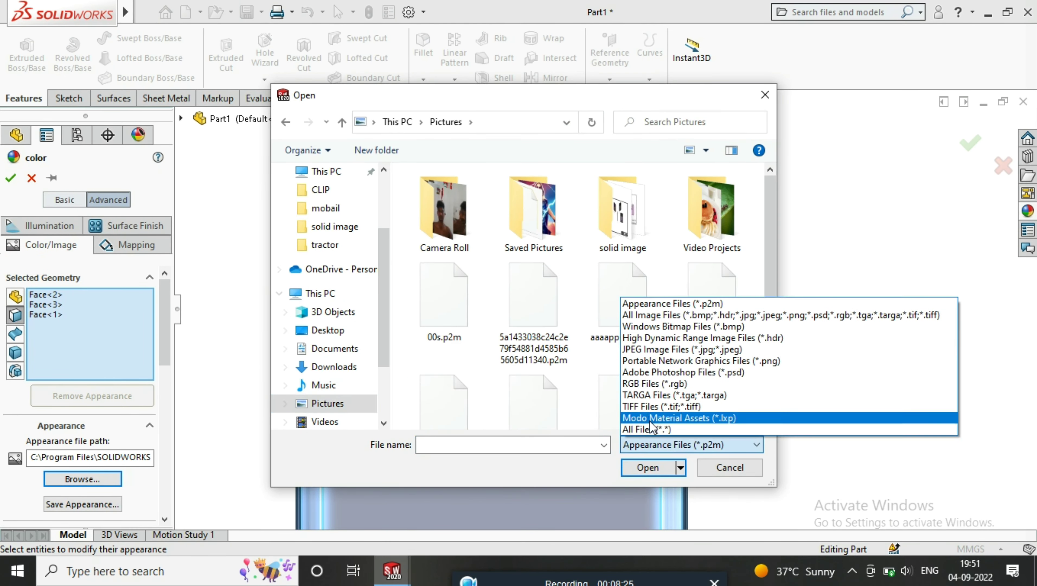
click(648, 428)
click(648, 467)
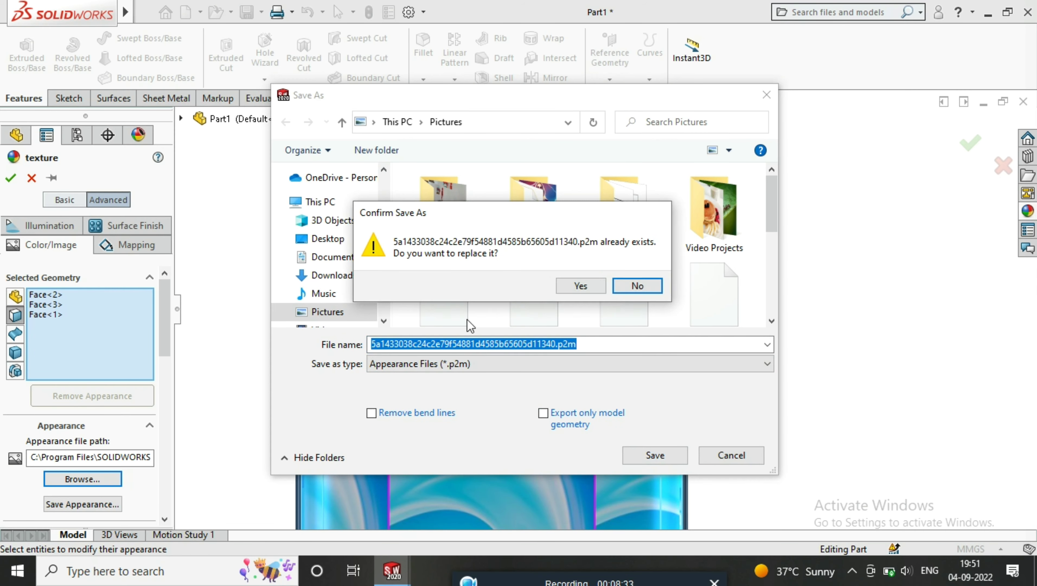
click(575, 283)
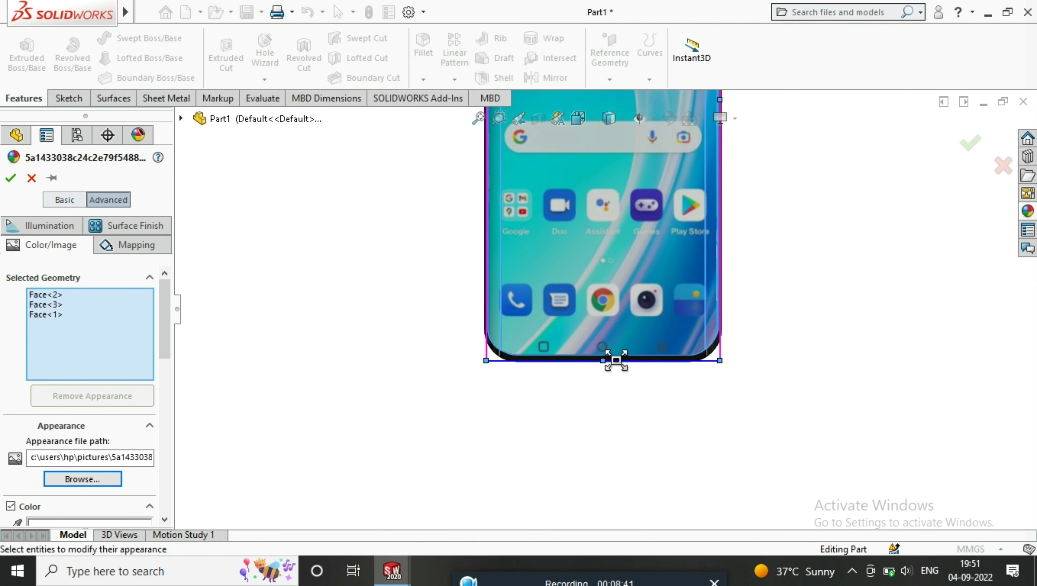
click(970, 142)
mouse_move(650, 196)
middle_down()
mouse_move(601, 418)
mouse_move(517, 327)
mouse_move(529, 259)
mouse_move(620, 196)
middle_up()
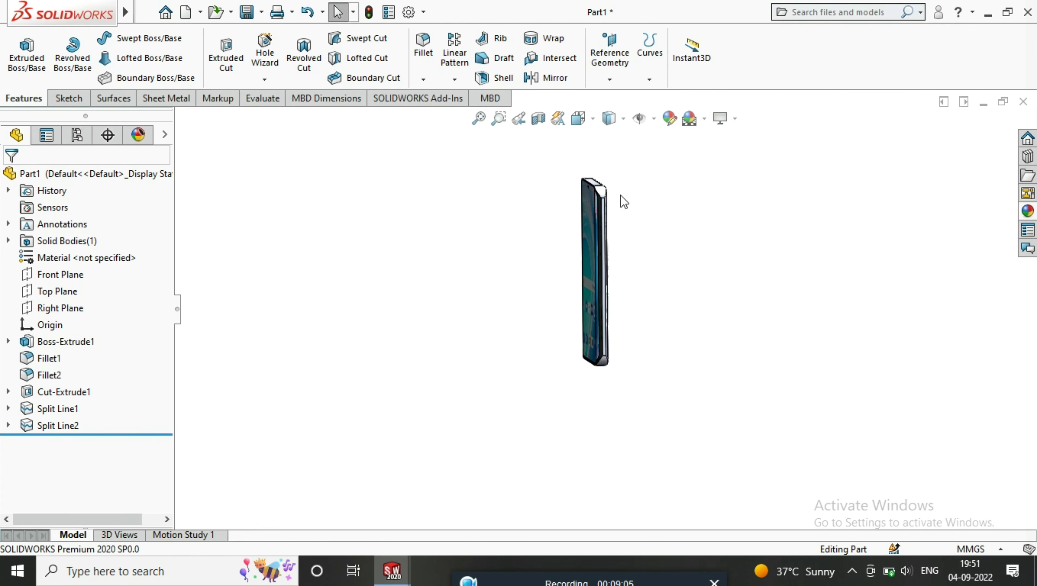
Step: Sketch on the phone's side face, Normal To, with a vertical construction centerline
mouse_move(571, 300)
middle_down()
mouse_move(578, 331)
mouse_move(488, 262)
middle_up()
click(653, 247)
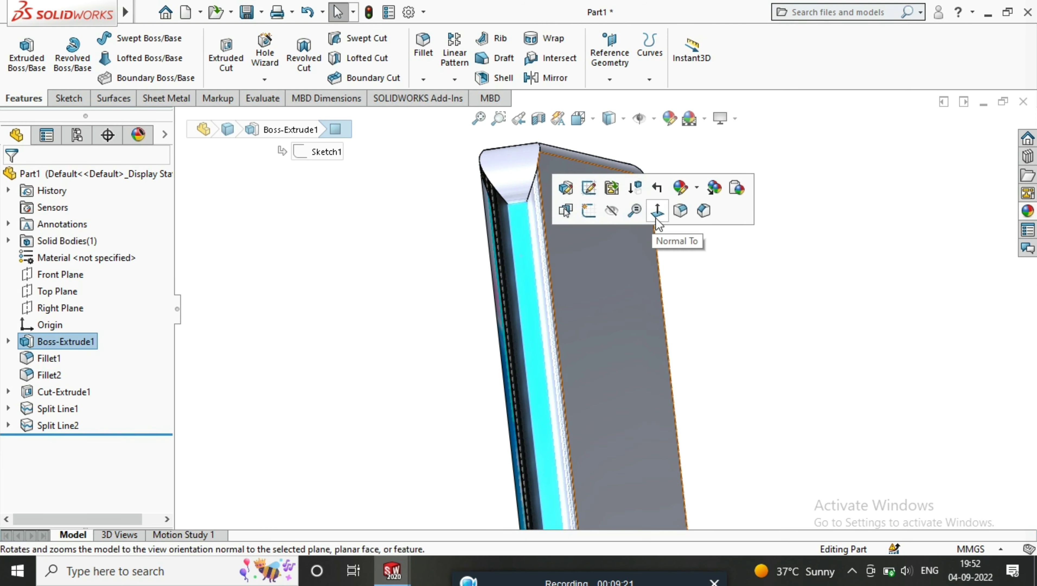
click(589, 210)
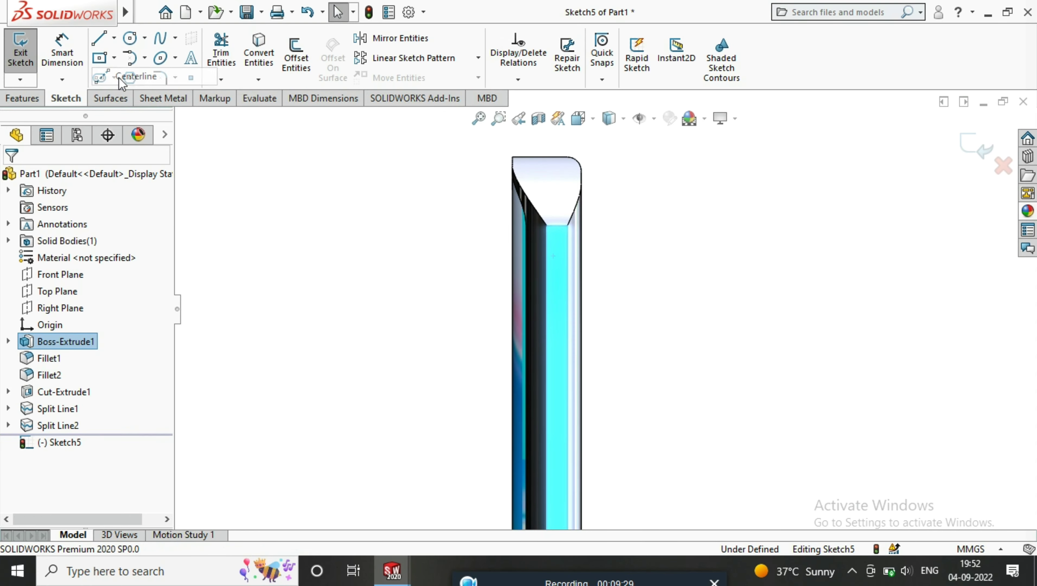
click(122, 82)
click(555, 239)
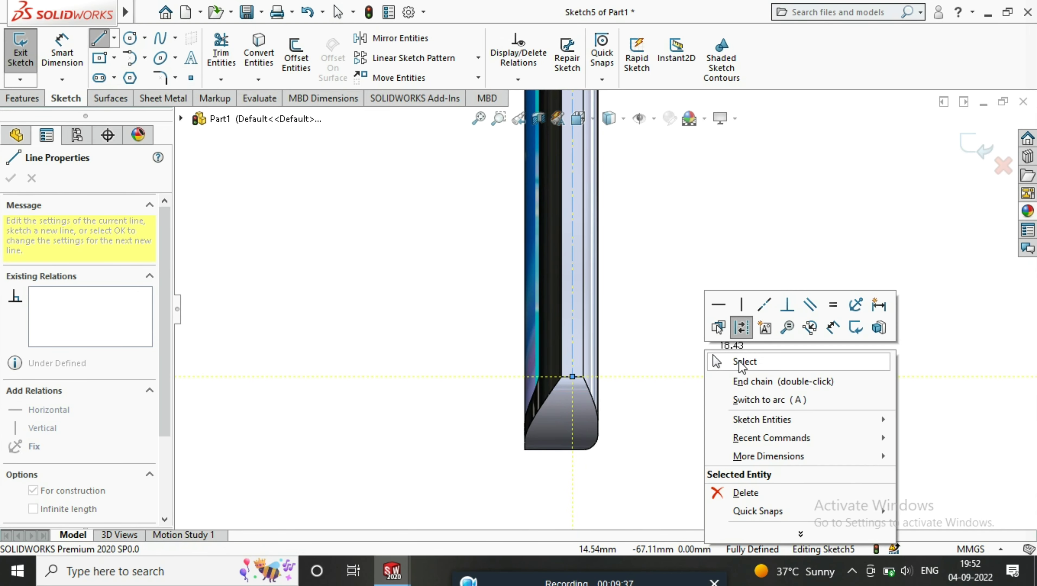
click(742, 362)
scroll(643, 428, down, 3)
Step: Draw two straight slots along the centerline, spaced 5 mm apart
click(99, 77)
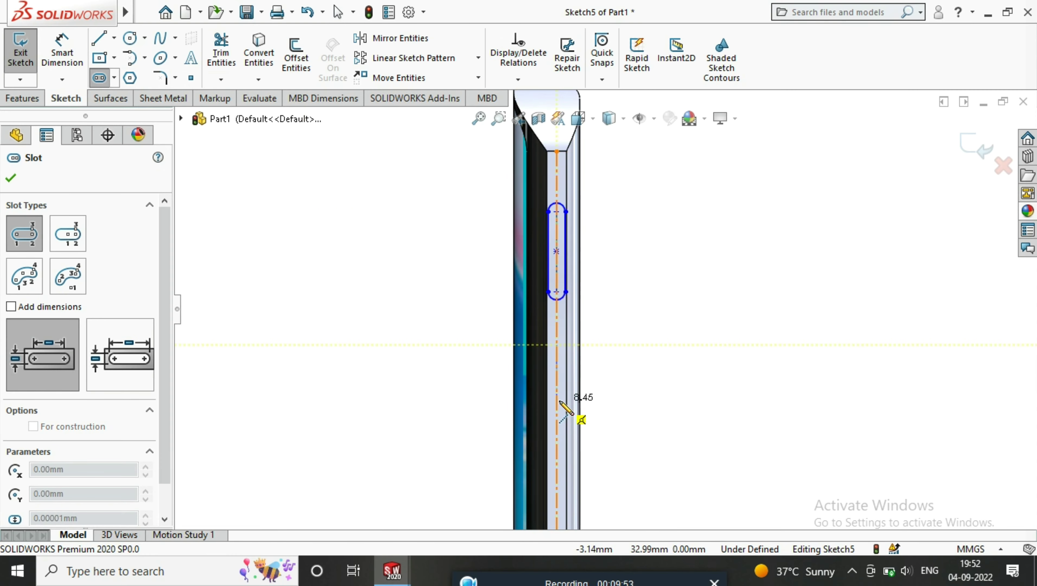
click(556, 400)
right_drag(556, 401, 648, 351)
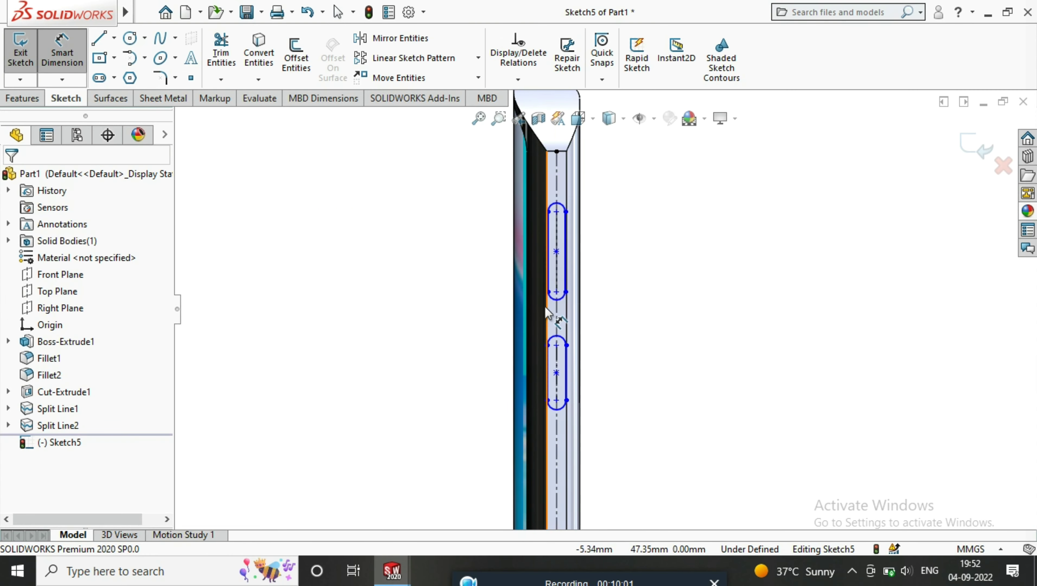
click(559, 301)
click(558, 333)
click(665, 316)
key(Return)
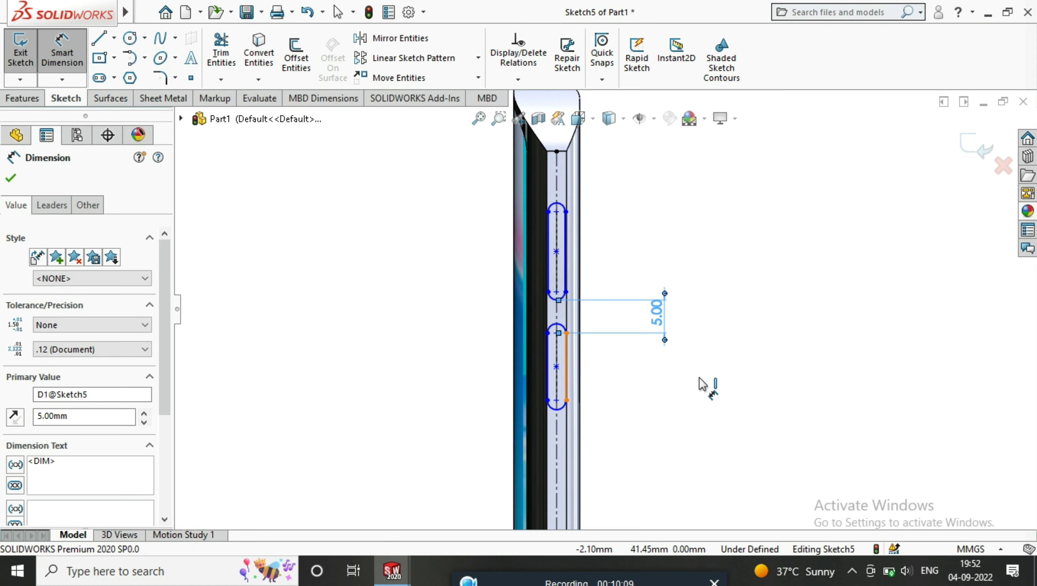
Step: Dimension the lower slot 3 mm long and the upper slot 8 mm long
click(703, 384)
text(3)
key(Return)
click(688, 306)
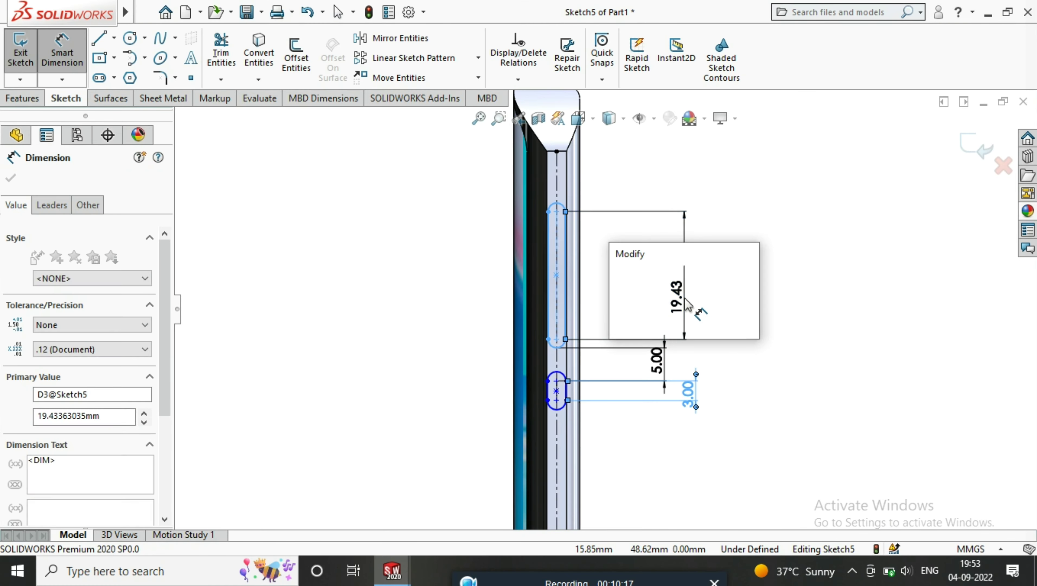
text(8)
key(Return)
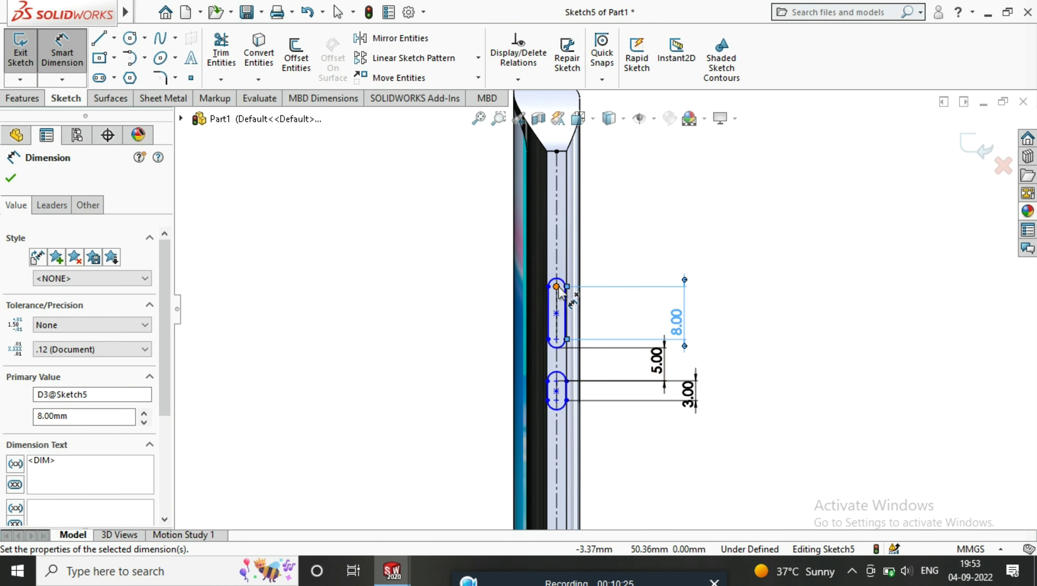
Step: Set both slots' rounded end radii to 0.5 mm
click(560, 289)
click(612, 247)
text(0.5)
key(Return)
scroll(575, 294, up, 3)
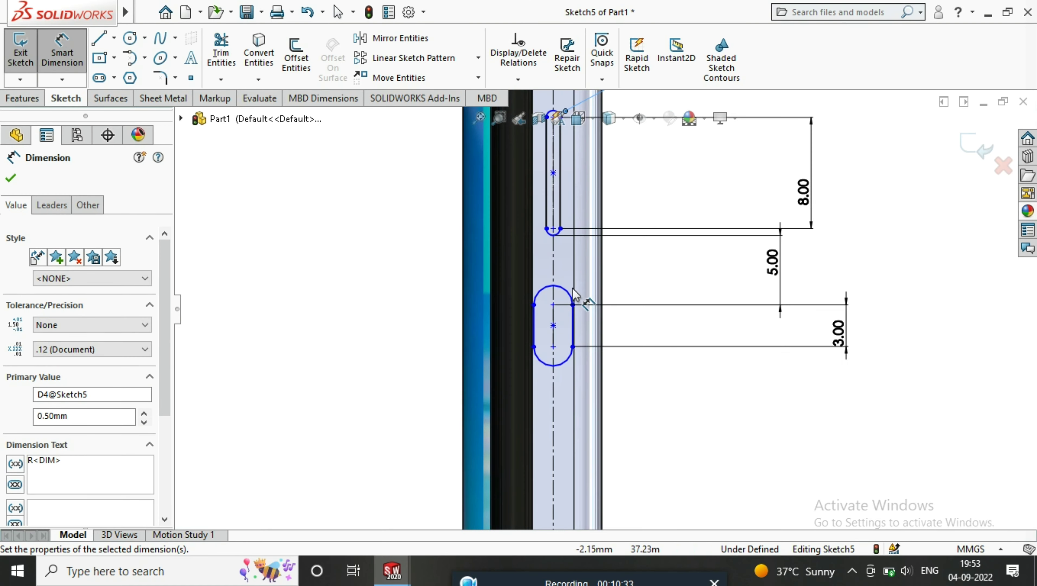
click(573, 293)
click(300, 232)
text(0.5)
key(Return)
scroll(596, 333, up, 2)
Step: Add an extra radius dimension near the top end, kept as reference only
scroll(613, 166, down, 3)
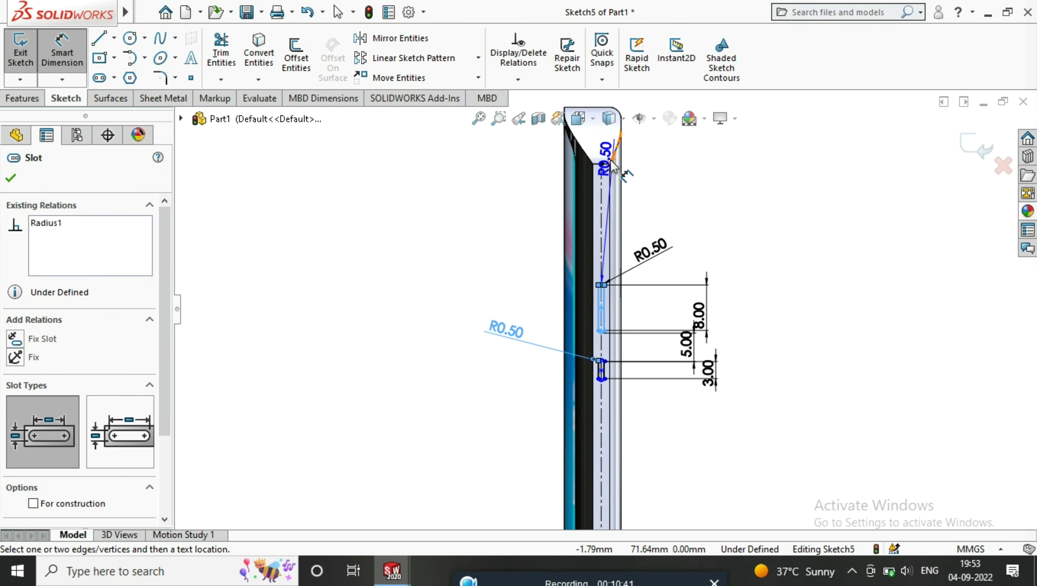
click(614, 166)
click(236, 97)
scroll(595, 328, up, 2)
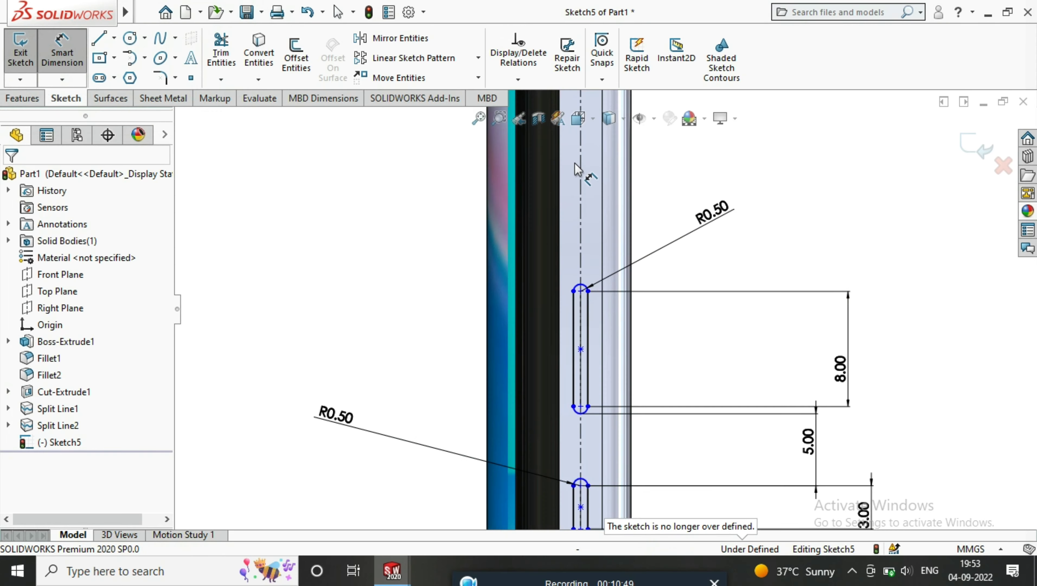
scroll(595, 328, down, 2)
Step: Position the upper slot 10 mm below the phone's top end
click(593, 151)
click(593, 301)
click(746, 256)
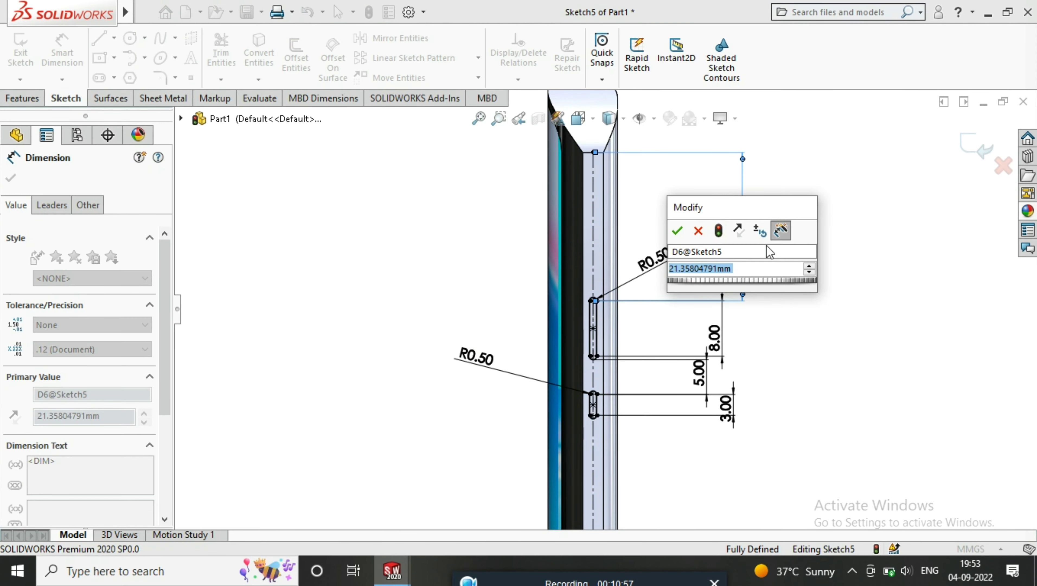
text(10)
key(Return)
scroll(776, 254, down, 3)
scroll(812, 260, up, 3)
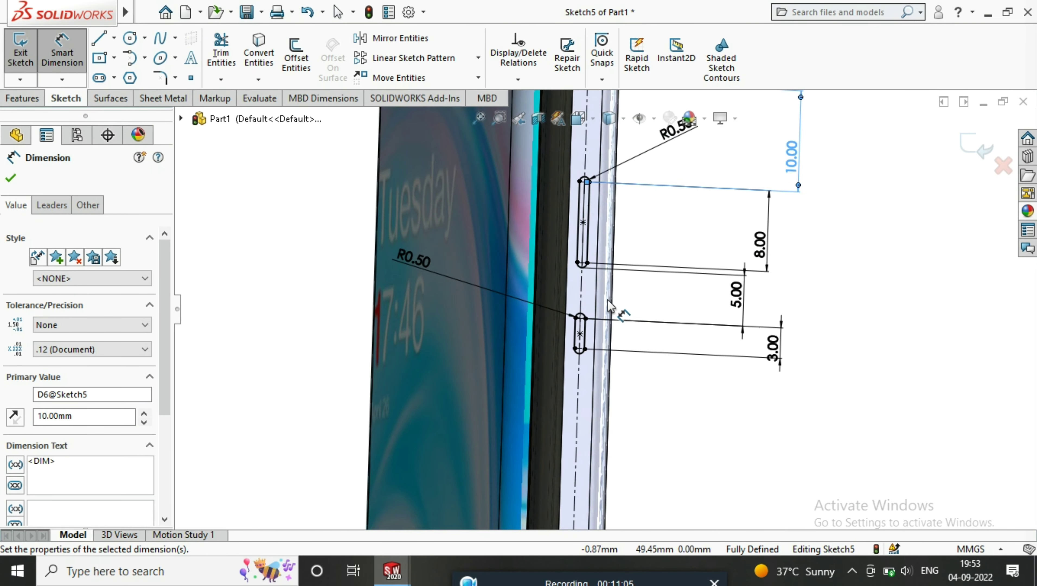
Step: Change the slot lengths to 10 mm for the upper and 4 mm for the lower
click(753, 232)
text(10)
key(Return)
scroll(637, 368, down, 2)
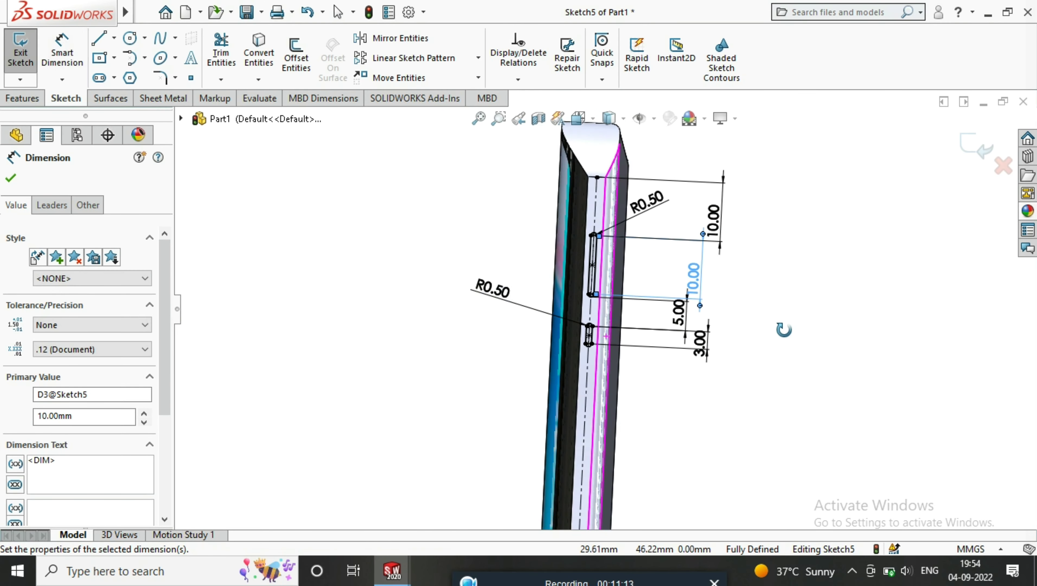
click(706, 347)
text(4)
key(Return)
Step: Extrude the slot sketch 0.5 mm outward as Boss-Extrude2 button bumps
click(972, 146)
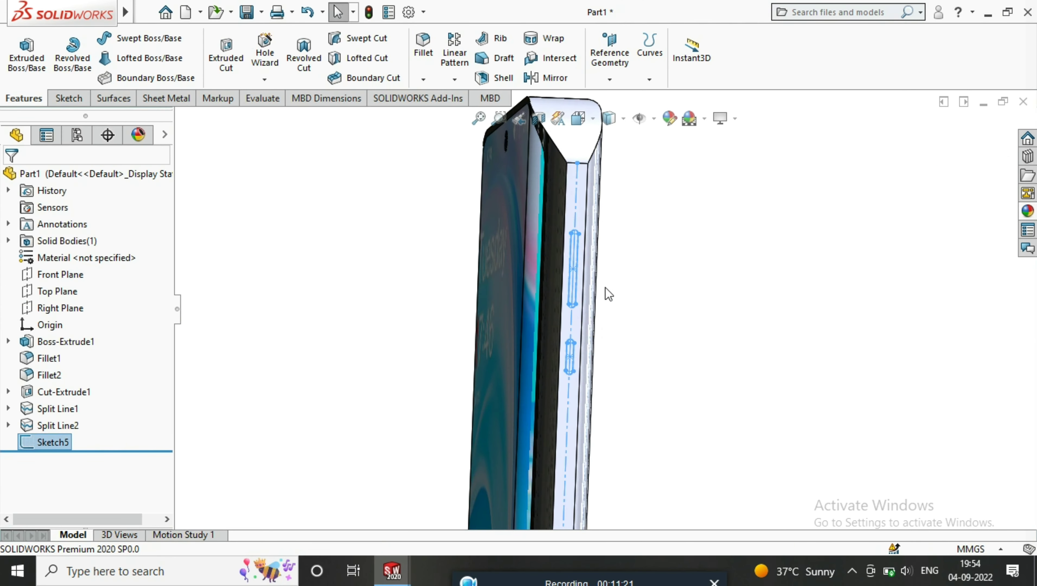
click(37, 66)
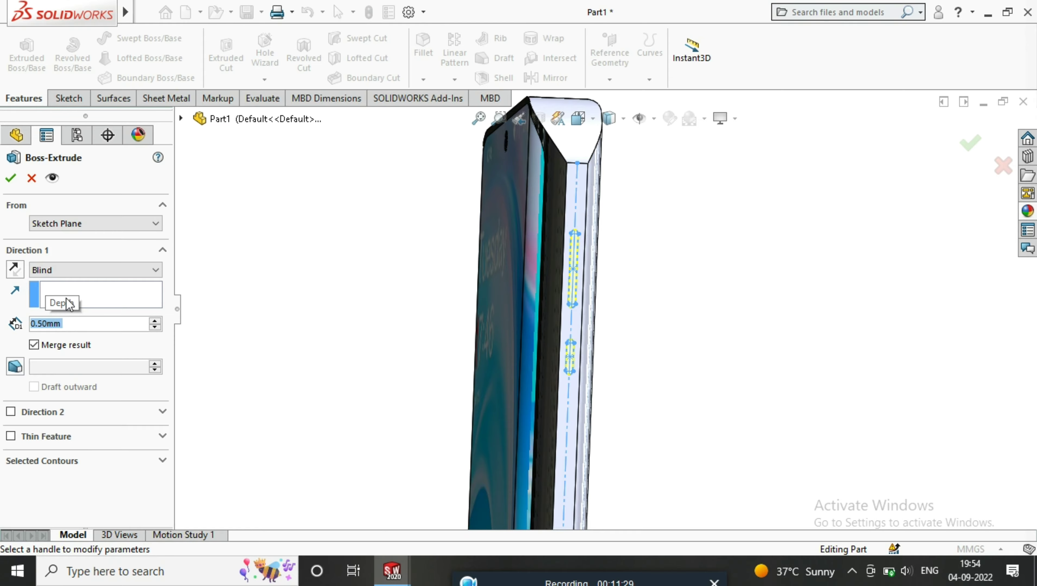
key(Return)
scroll(655, 301, down, 5)
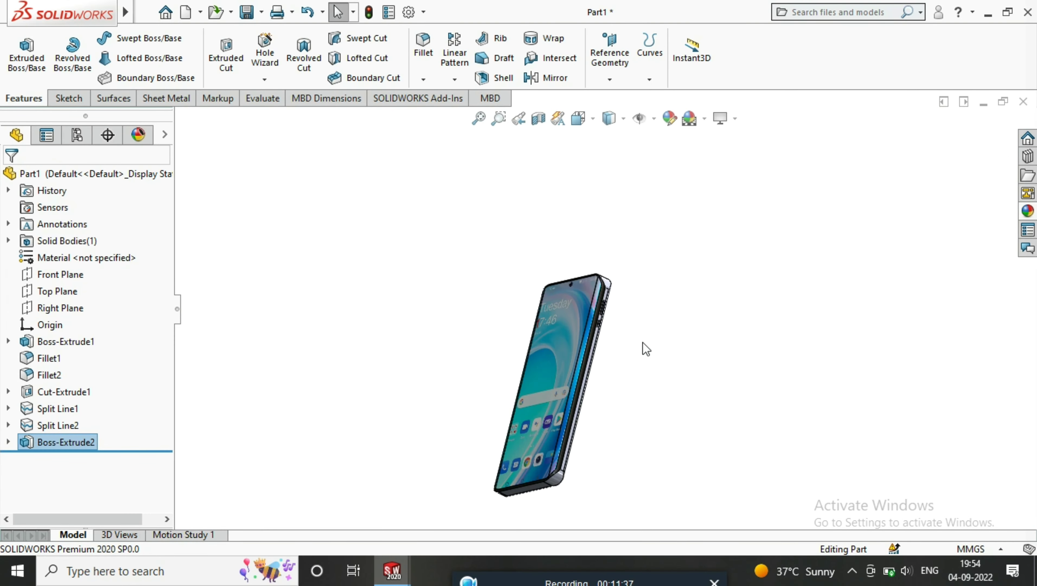
Step: Rotate to the phone's bottom face and start a Normal To sketch on it
middle_drag(646, 348, 722, 193)
middle_drag(948, 319, 616, 287)
scroll(343, 333, up, 3)
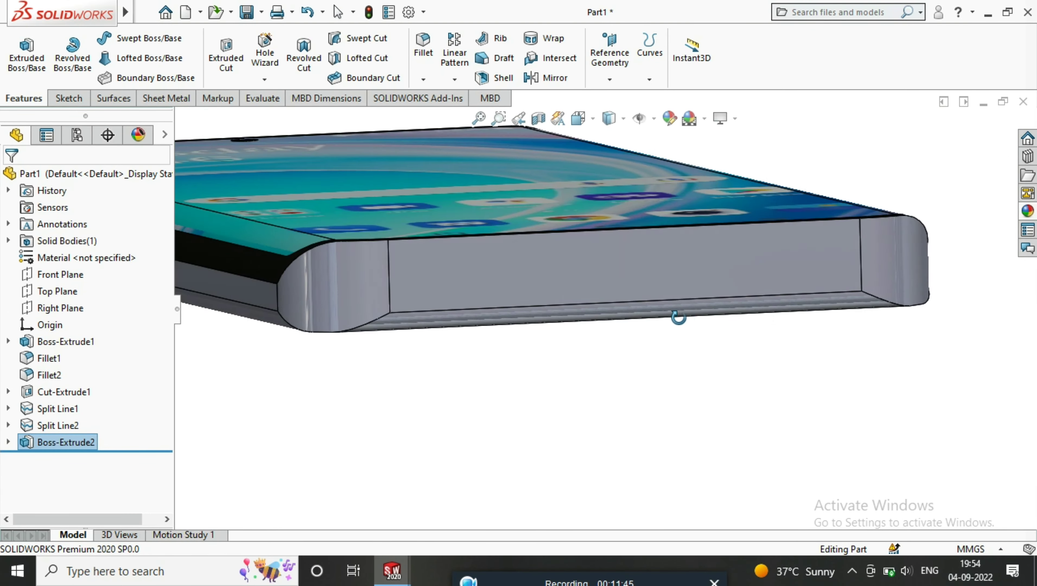
click(343, 333)
click(472, 269)
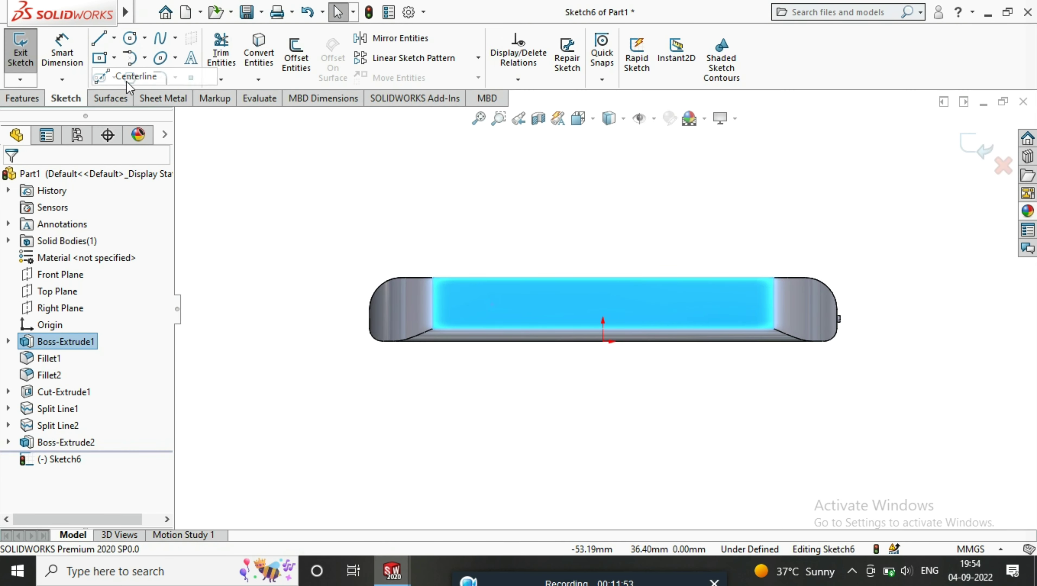
Step: Draw a horizontal centerline across the bottom face and a centre-point straight slot on it
click(129, 84)
click(433, 303)
click(774, 302)
key(Escape)
click(99, 78)
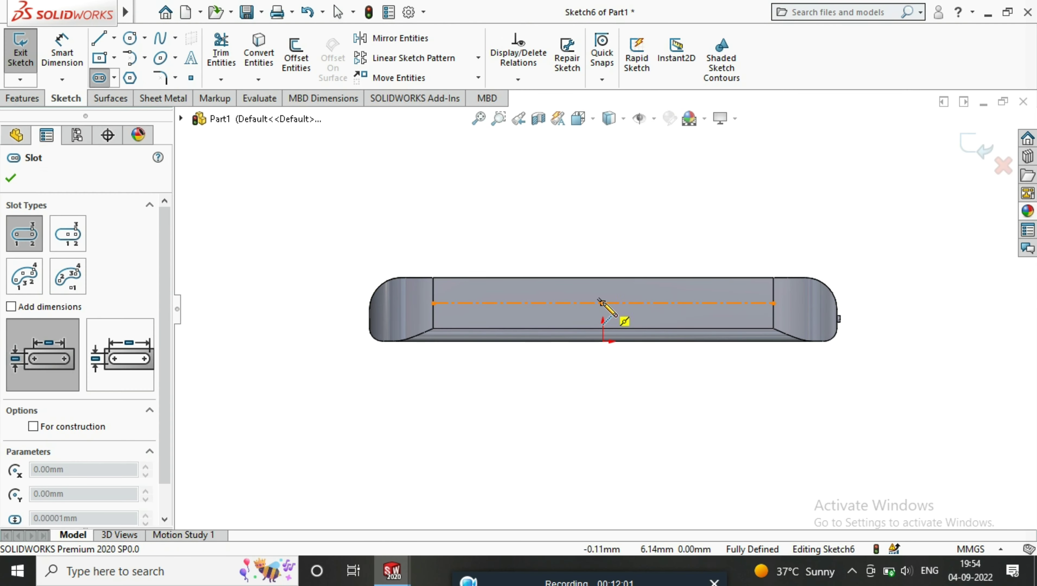
right_click(597, 209)
click(619, 249)
click(114, 78)
click(173, 113)
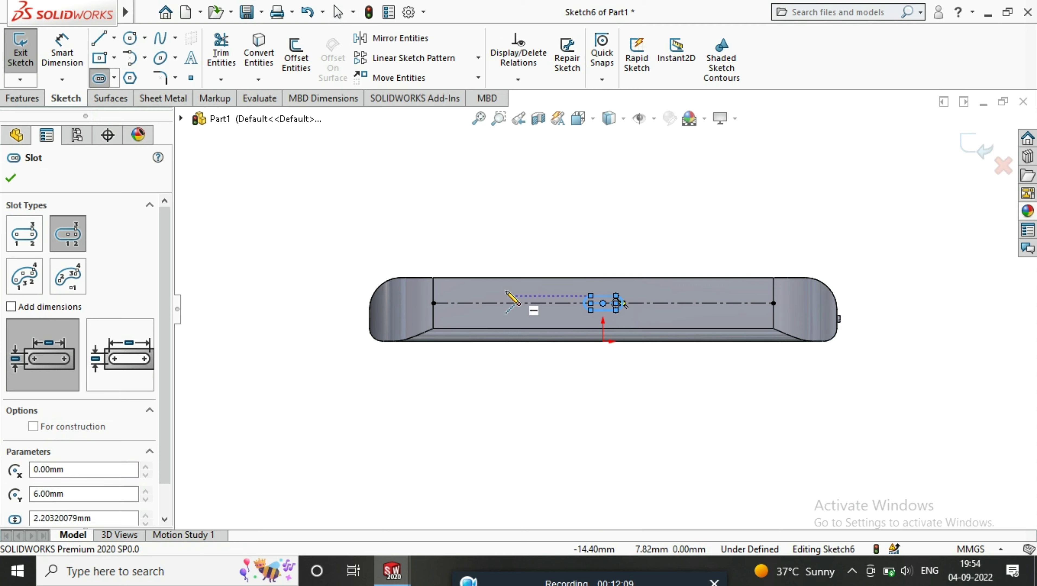
Step: Add circles on the centerline to the left and right of the slot
key(c)
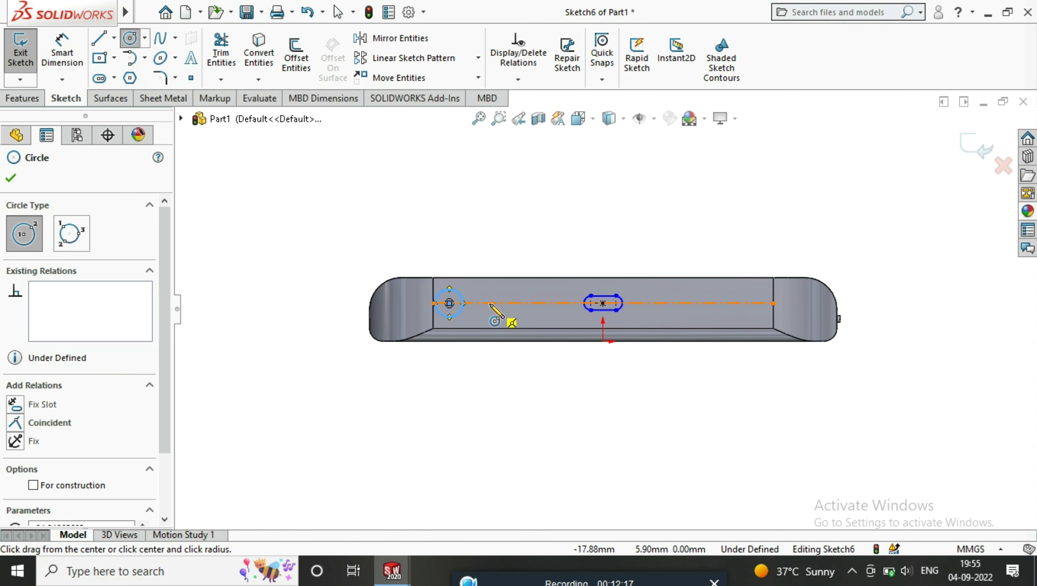
drag(503, 303, 511, 303)
scroll(677, 302, down, 3)
ctrl+middle_drag(673, 307, 625, 296)
click(602, 296)
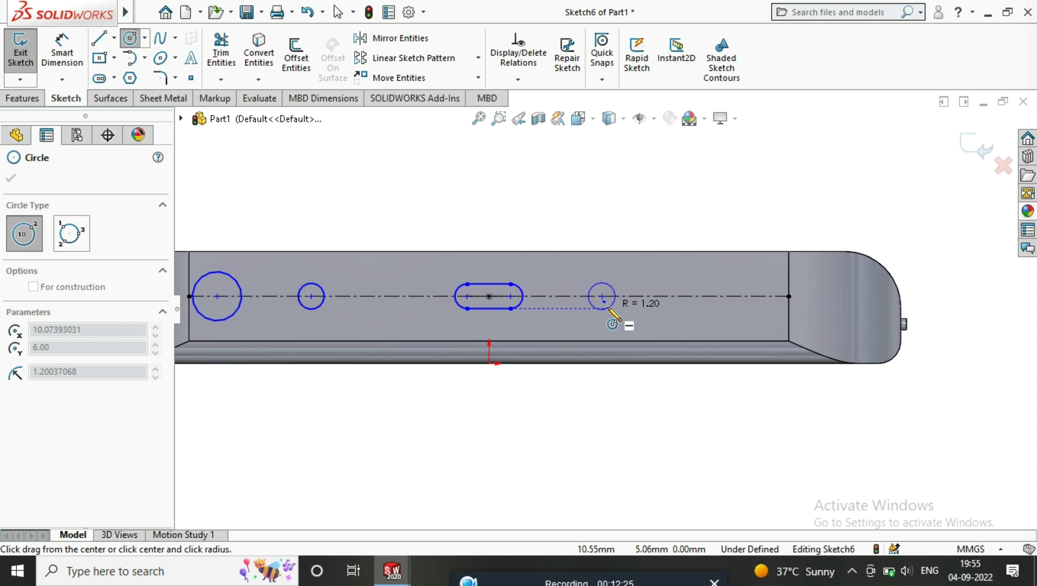
right_click(653, 201)
click(650, 193)
key(f)
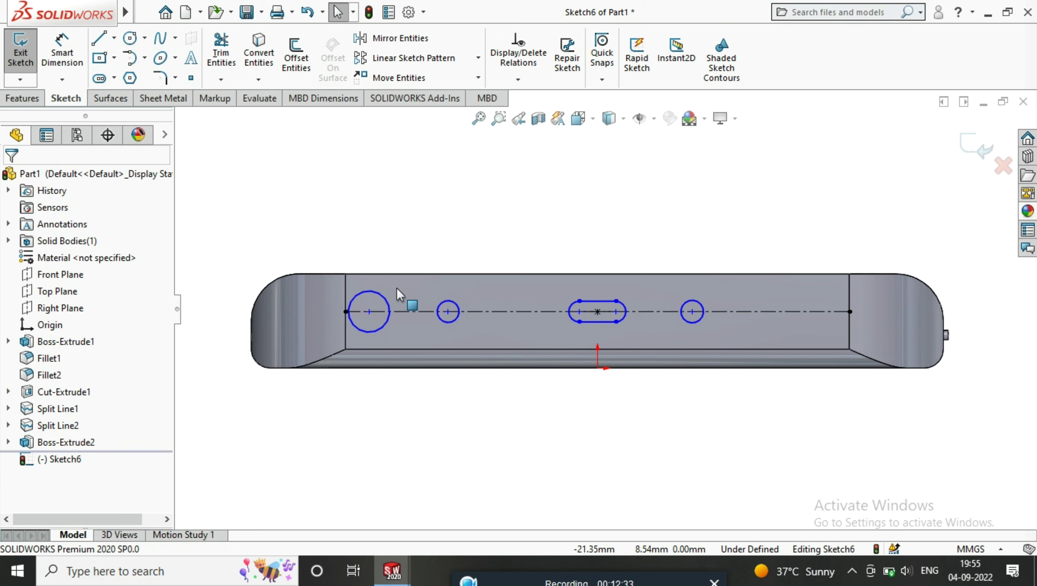
Step: Dimension the left circles to Ø3 mm and Ø1.5 mm
click(416, 235)
text(3.00mm)
click(455, 302)
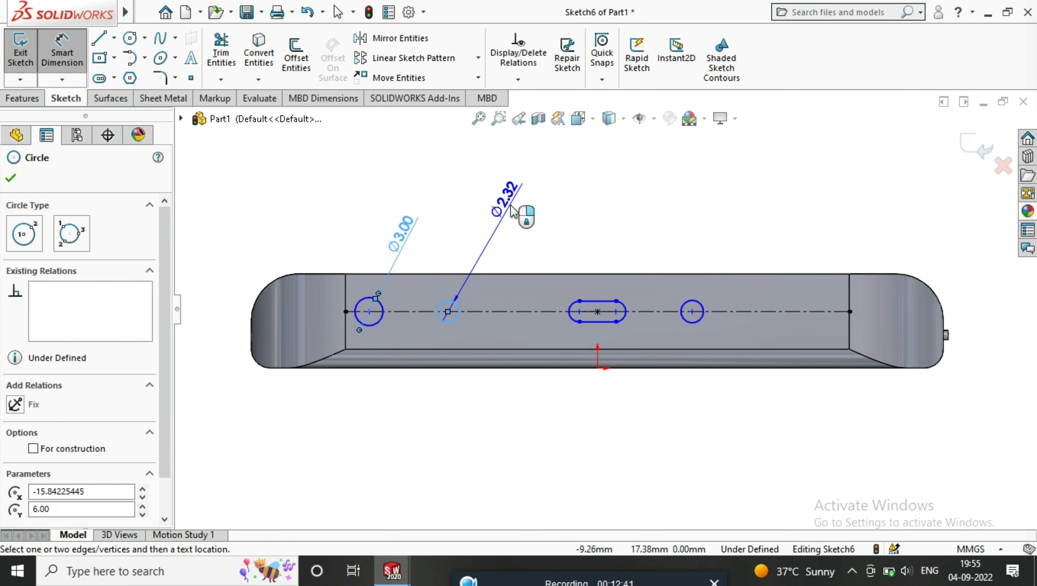
click(519, 207)
text(1.5)
key(Return)
Step: Set the slot's centre distance to 5 mm and its end radius to 1.5 mm
click(573, 303)
click(602, 204)
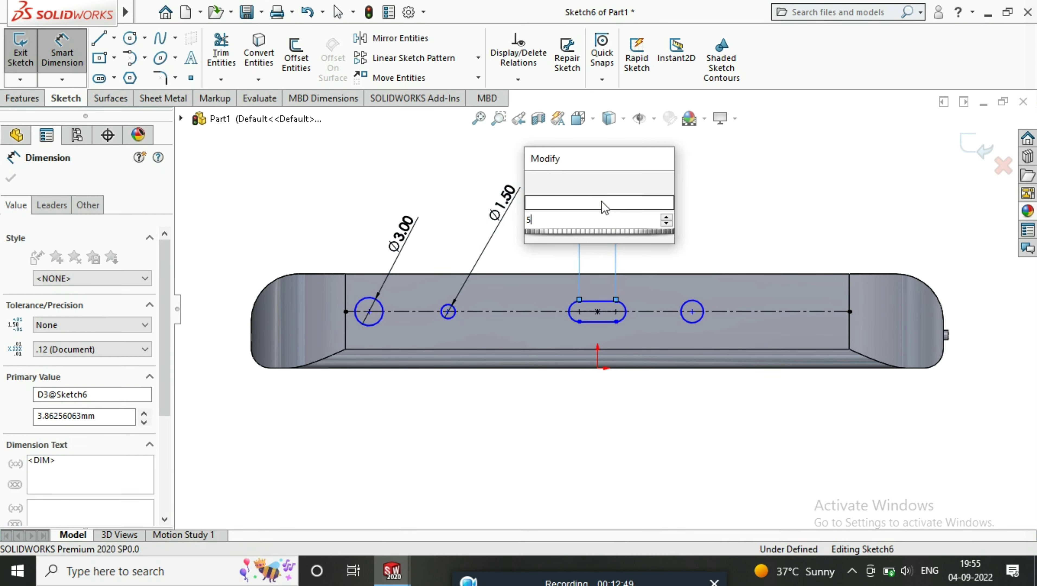
text(5)
key(Return)
click(630, 300)
click(704, 201)
text(1.5)
key(Return)
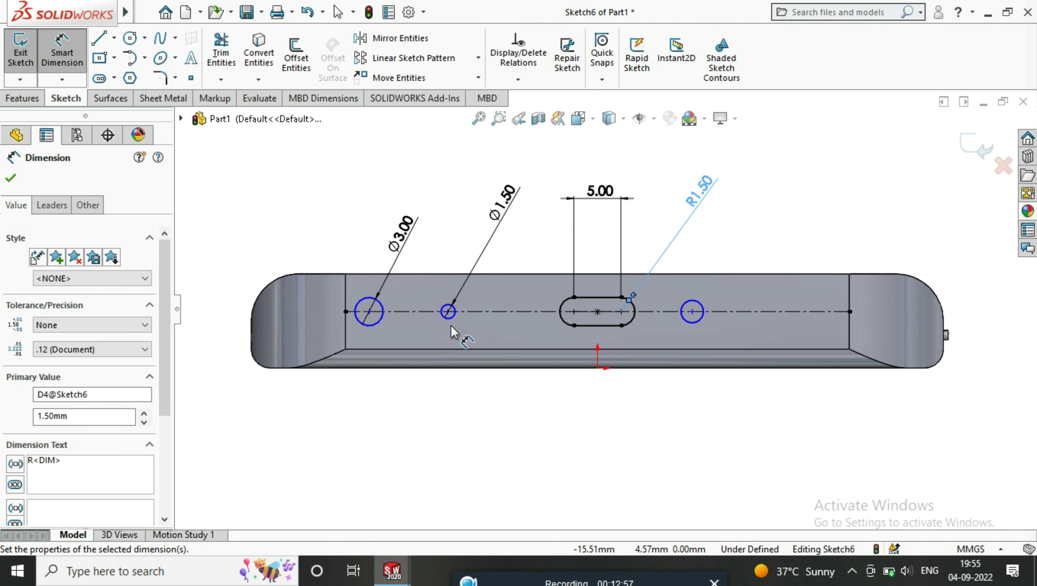
Step: Space the left circles 5 mm apart and the small circle 15 mm from the slot centre
click(448, 312)
click(369, 312)
click(416, 409)
text(5)
key(Return)
click(416, 312)
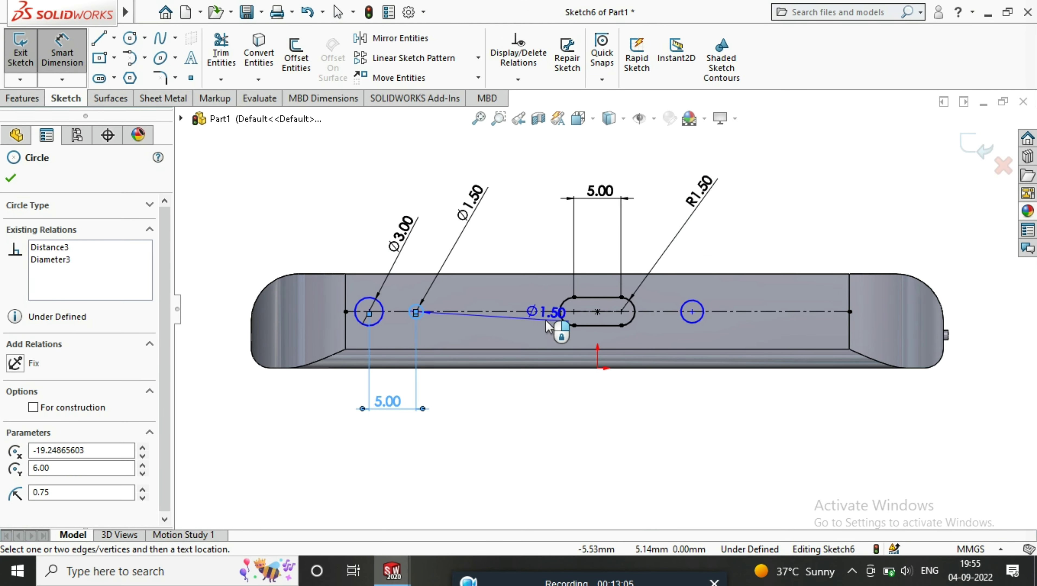
click(573, 313)
click(492, 422)
text(15)
key(Return)
Step: Give the right circle a Ø1.50 dimension and place it 10 mm from the slot
click(682, 305)
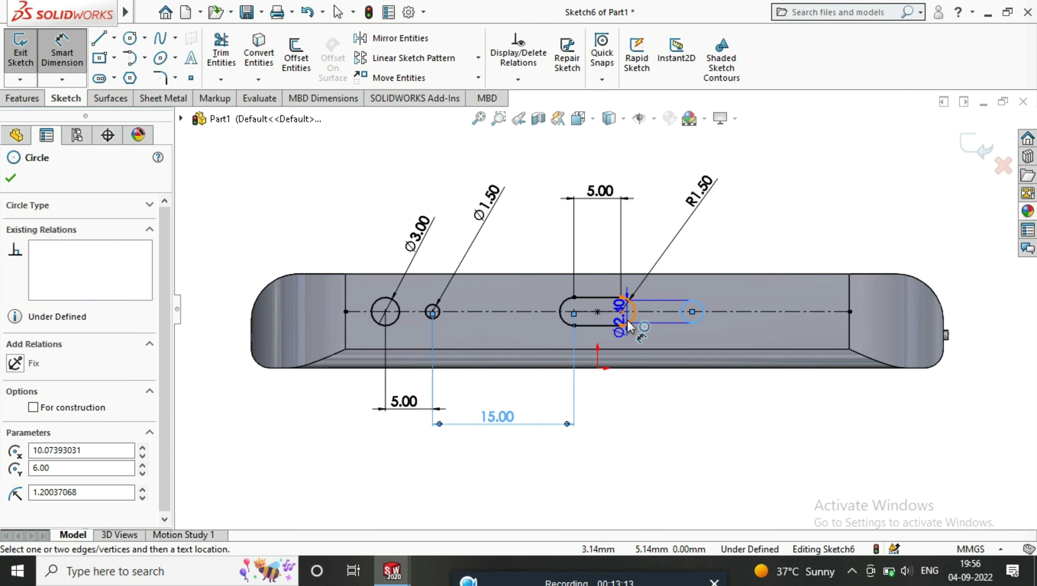
click(805, 233)
click(560, 311)
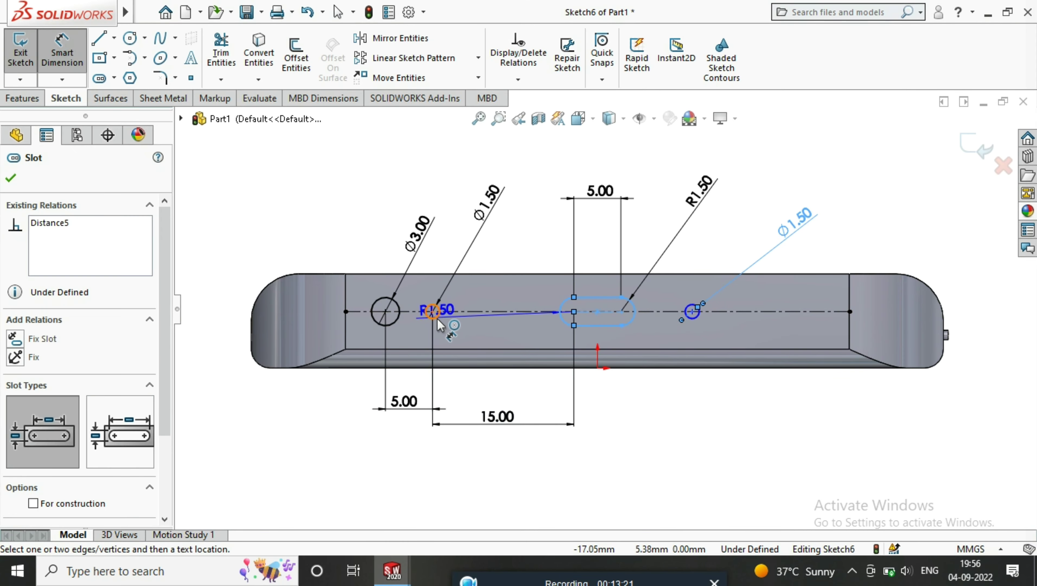
click(692, 312)
click(653, 390)
text(10)
key(Return)
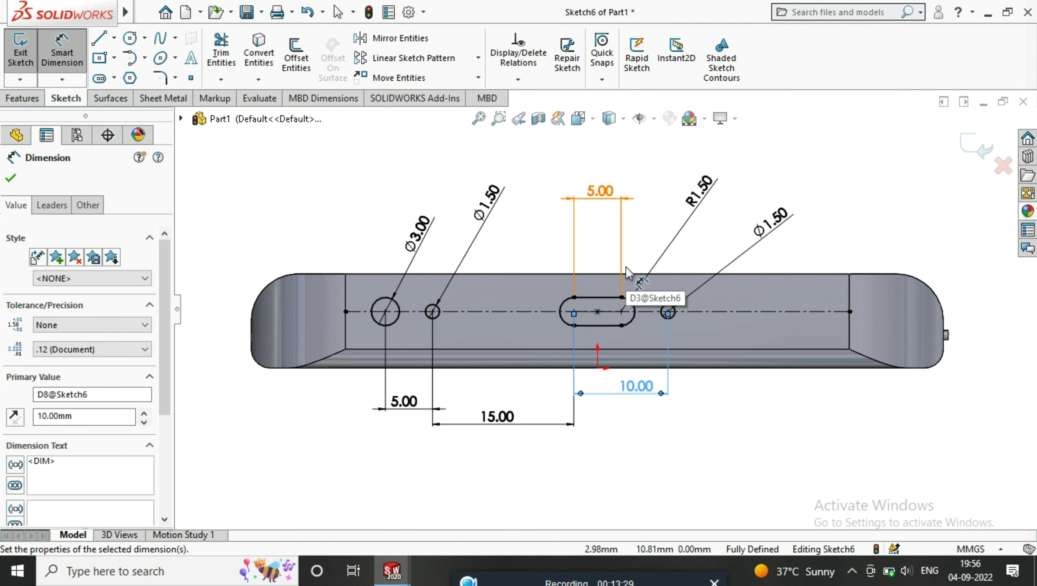
scroll(697, 325, down, 2)
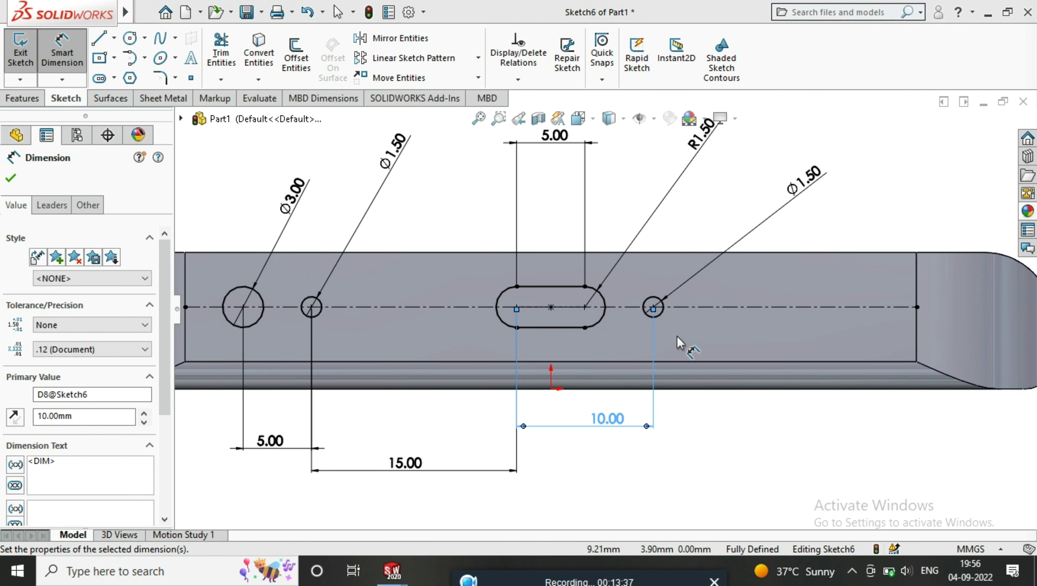
Step: Linear-pattern the right hole into a row of nine holes spaced 2 mm
click(414, 57)
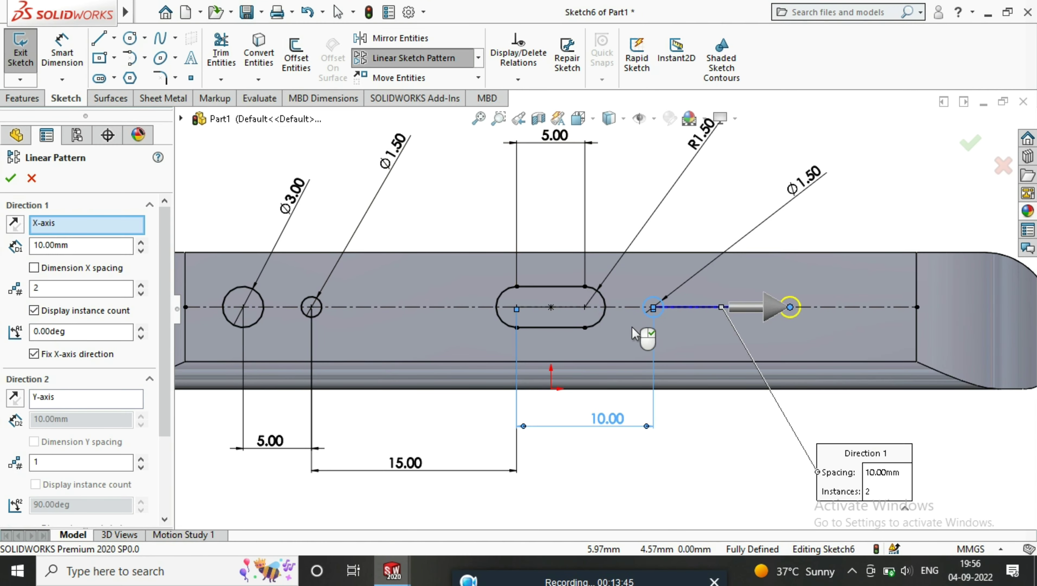
key(Return)
scroll(718, 282, down, 3)
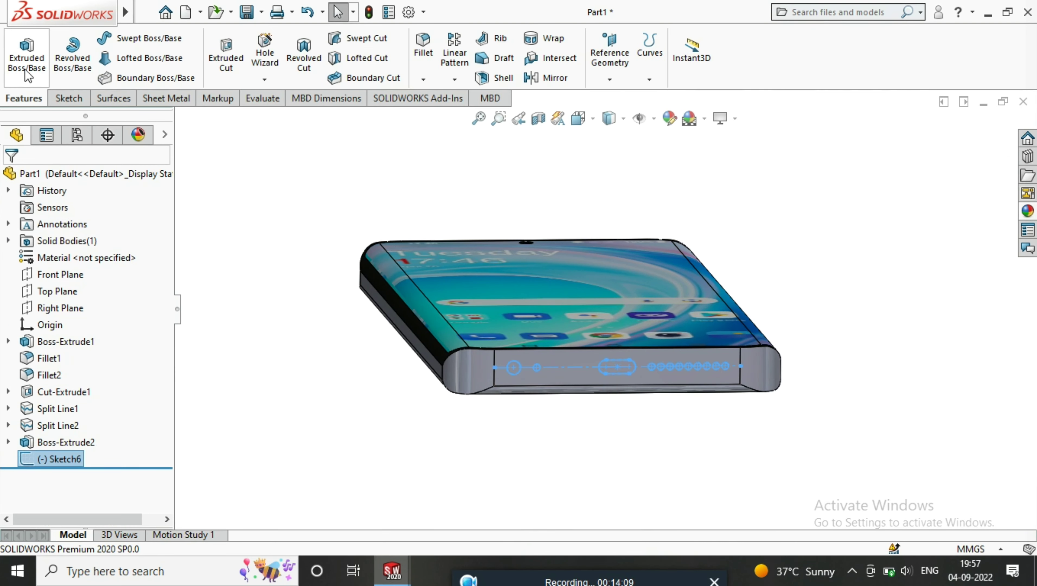
Step: Exit the sketch and cut the bottom holes and port slot 5 mm deep
click(24, 69)
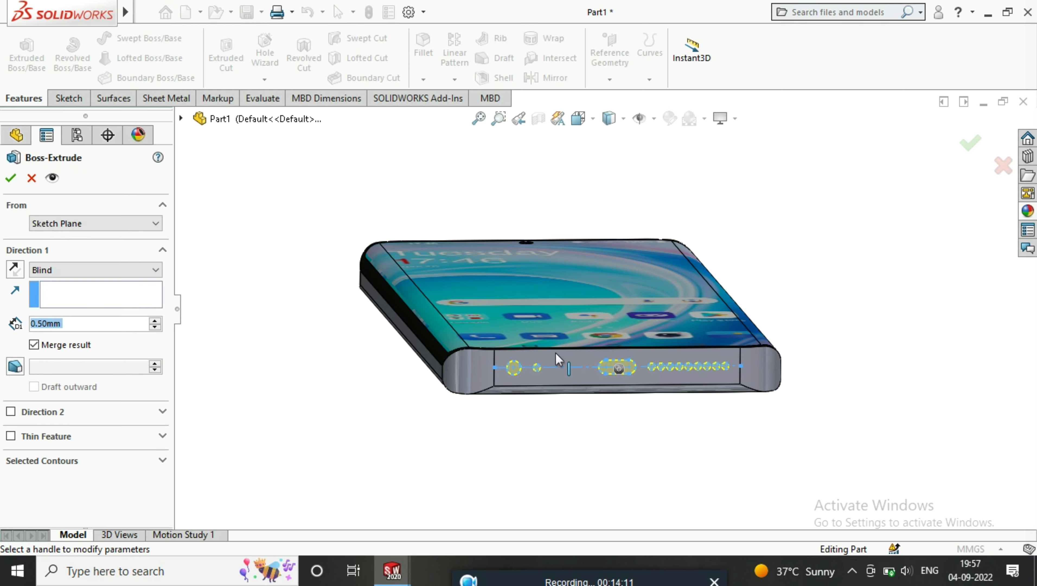
click(10, 178)
click(225, 53)
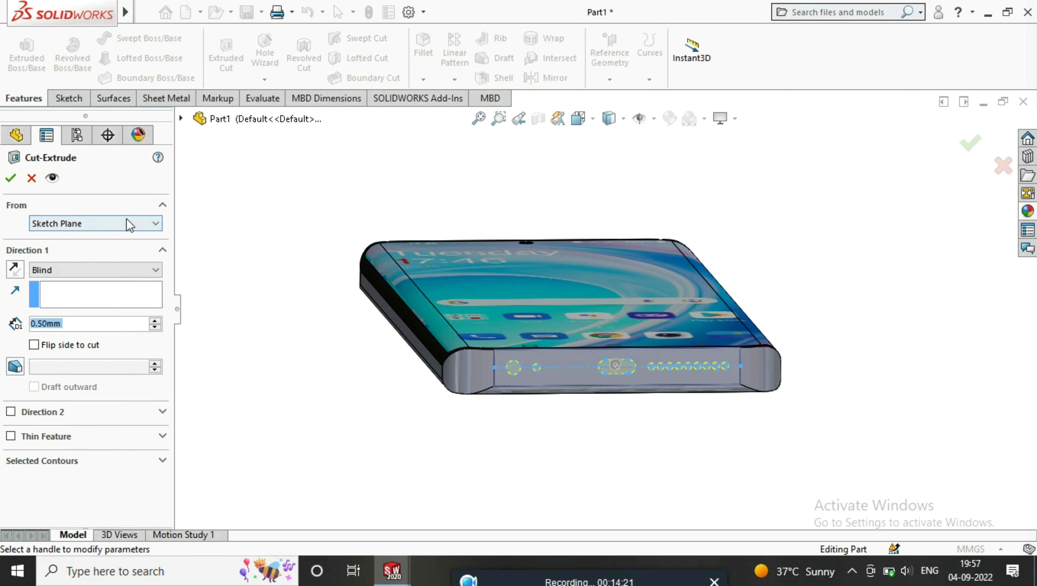
click(10, 178)
Step: Turn the view normal to the port slot's face and start a sketch on it
click(666, 117)
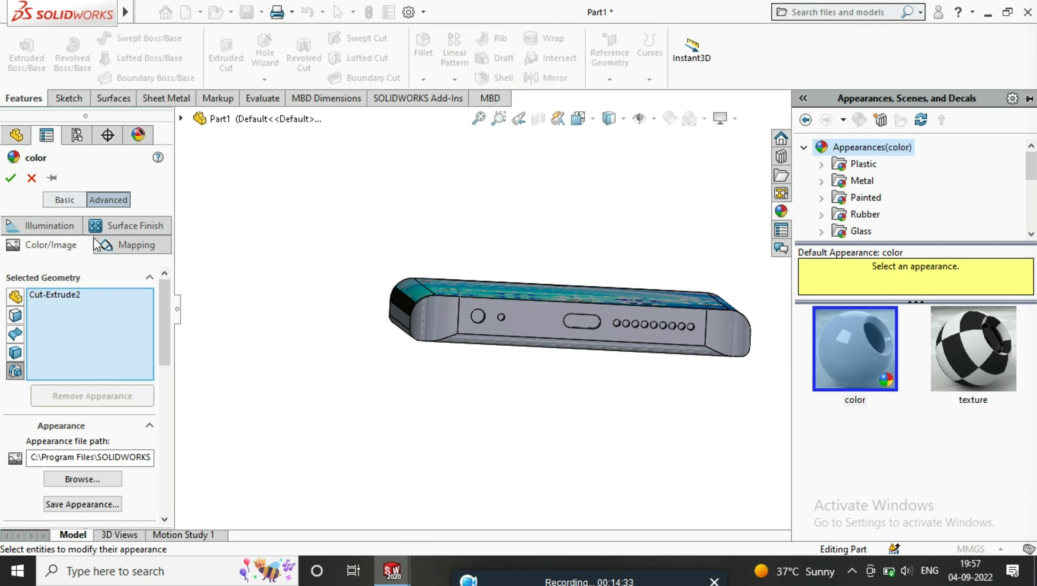
click(10, 177)
scroll(669, 324, up, 3)
mouse_move(669, 324)
middle_down()
mouse_move(724, 416)
mouse_move(697, 356)
middle_up()
click(703, 345)
right_click(611, 234)
click(620, 220)
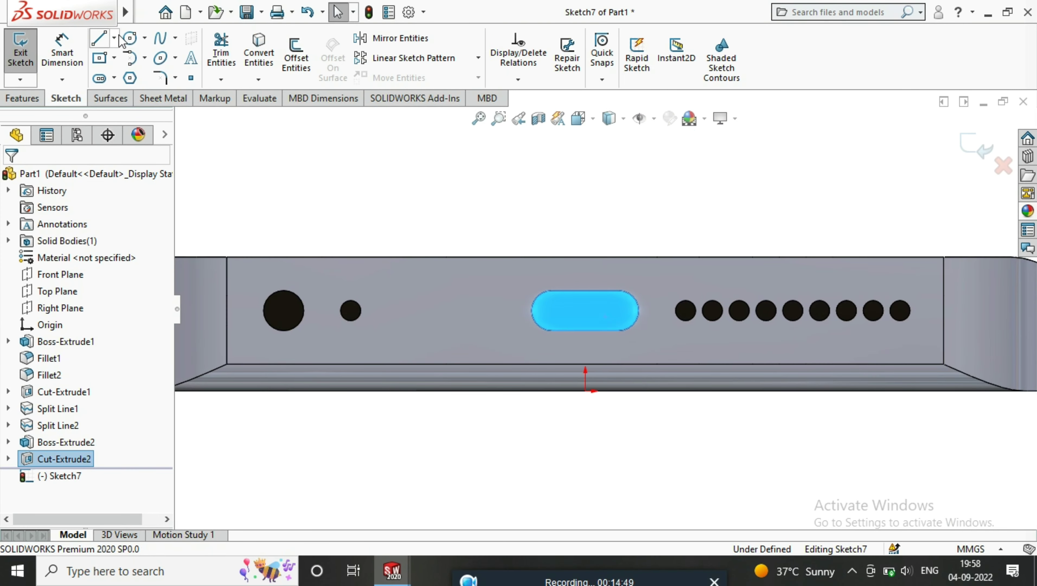
click(99, 38)
Step: Draw a centerline and a center rectangle at the slot's midpoint
click(640, 310)
key(Escape)
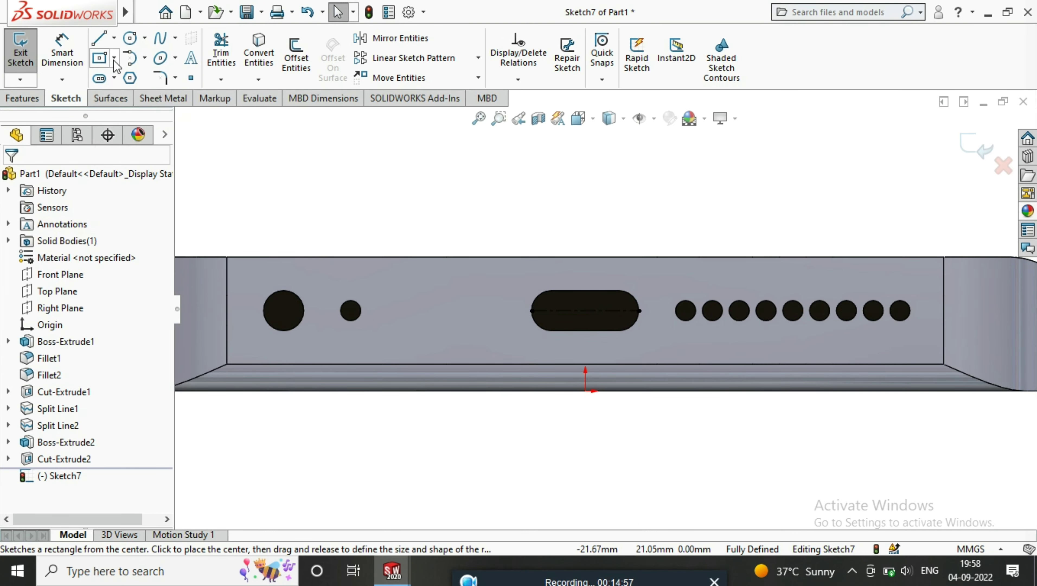
click(112, 60)
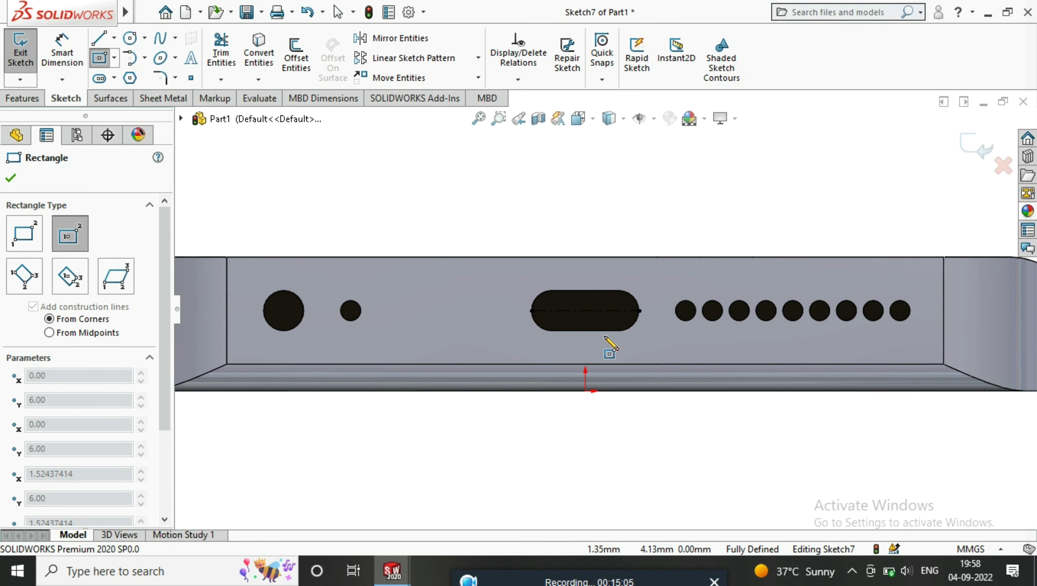
scroll(606, 338, up, 5)
click(530, 269)
click(619, 237)
Step: Dimension the rectangle 5 mm wide and 0.5 mm high
click(61, 52)
click(562, 237)
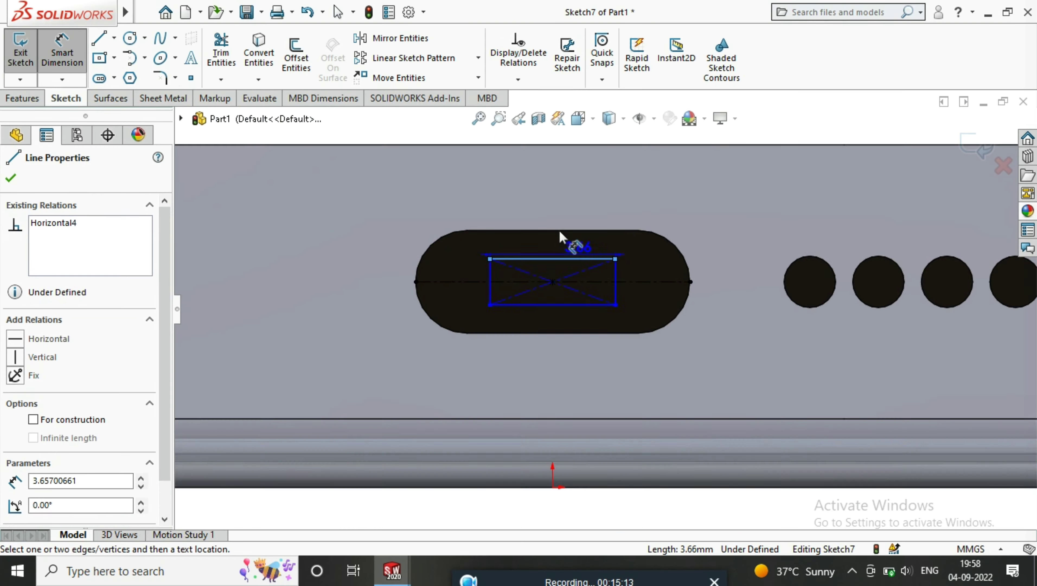
click(575, 160)
text(5)
key(Return)
click(624, 292)
click(730, 456)
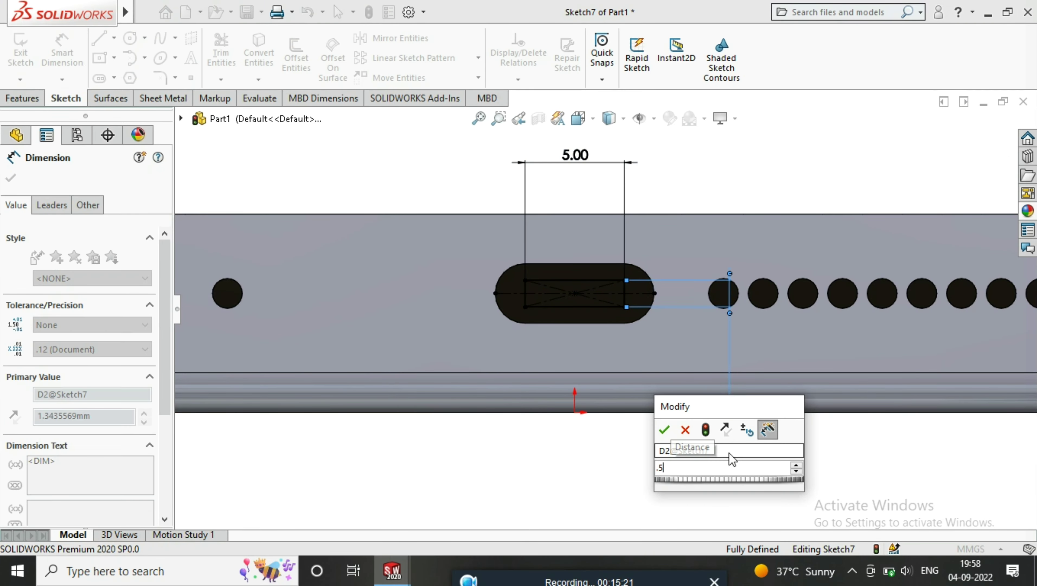
text(0.5)
key(Return)
Step: Extrude the rectangle 5 mm as the connector tongue inside the slot
key(Escape)
click(24, 97)
click(26, 53)
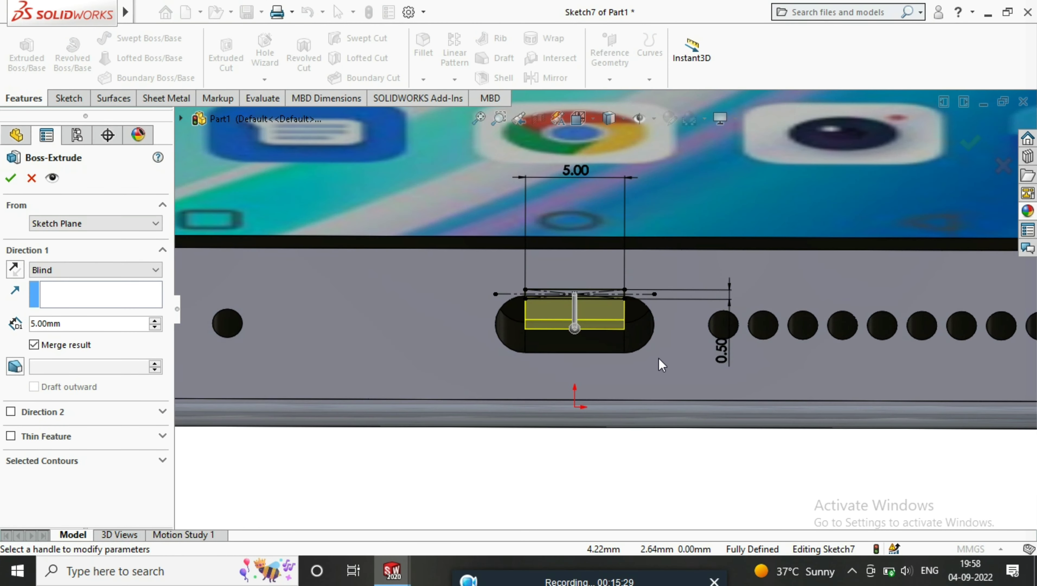
key(Return)
click(604, 308)
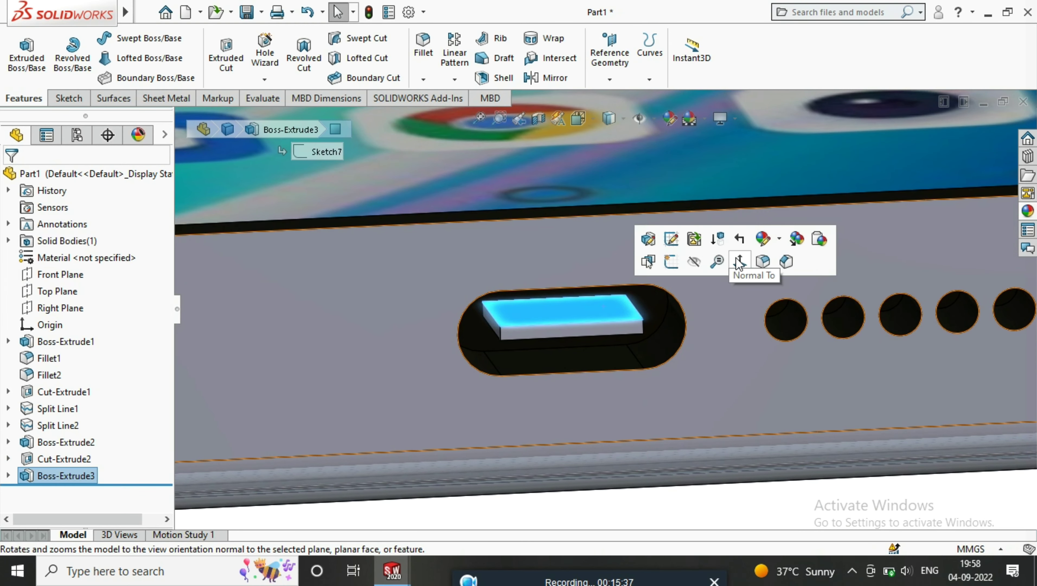
Step: Start a new sketch on the tongue face and draw a corner rectangle for a pin
click(672, 238)
click(114, 58)
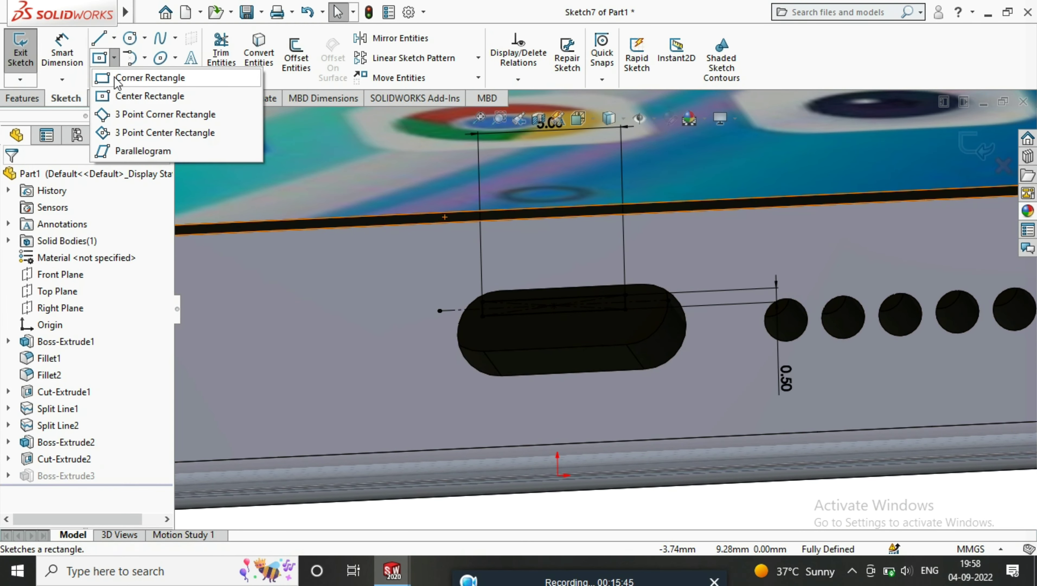
click(150, 76)
key(Escape)
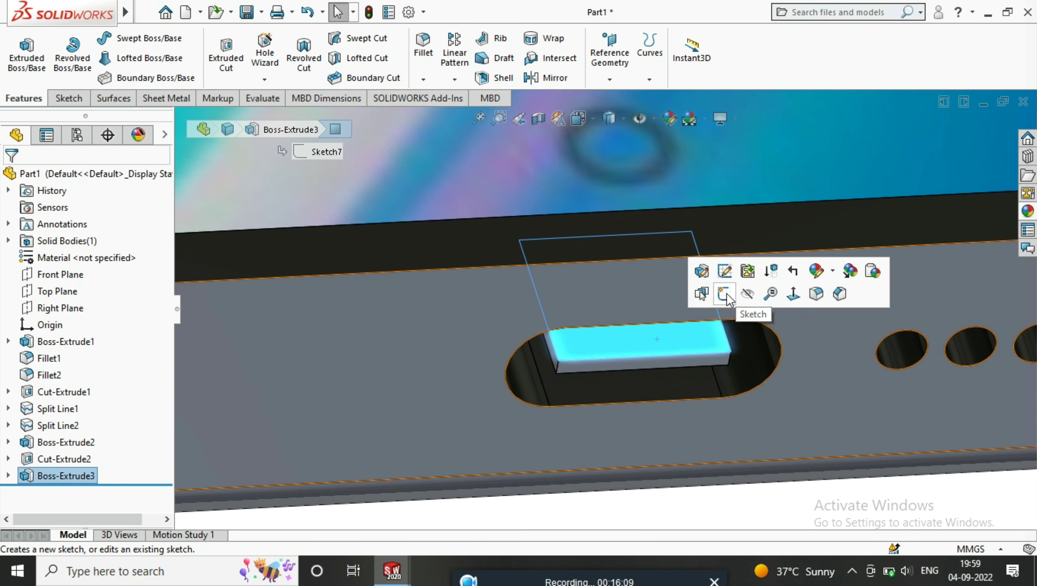
click(724, 294)
click(99, 58)
click(566, 341)
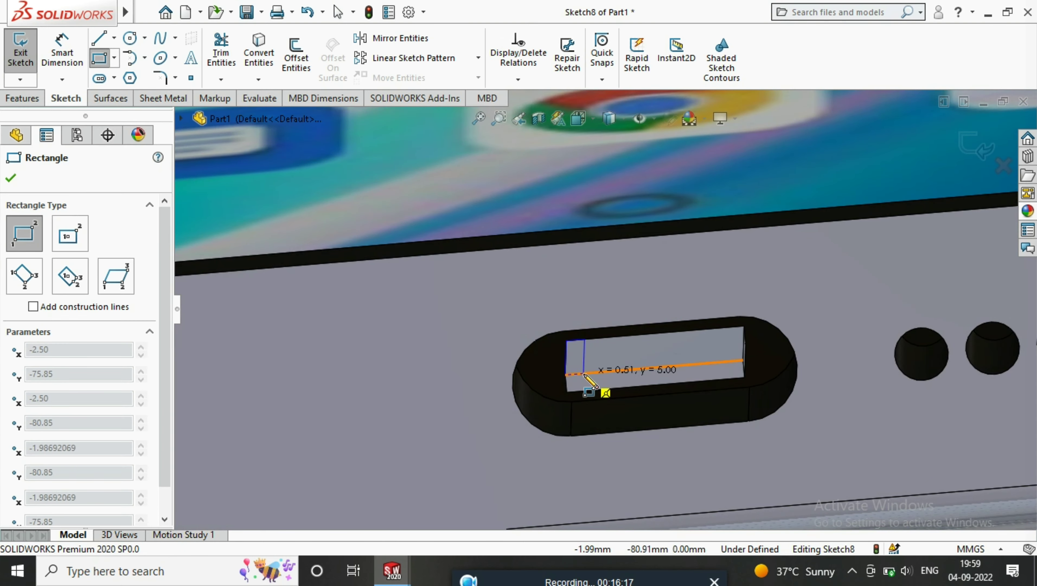
click(585, 374)
Step: Dimension the pin 0.50 mm wide and linear-pattern it into a row across the tongue
click(62, 49)
click(579, 375)
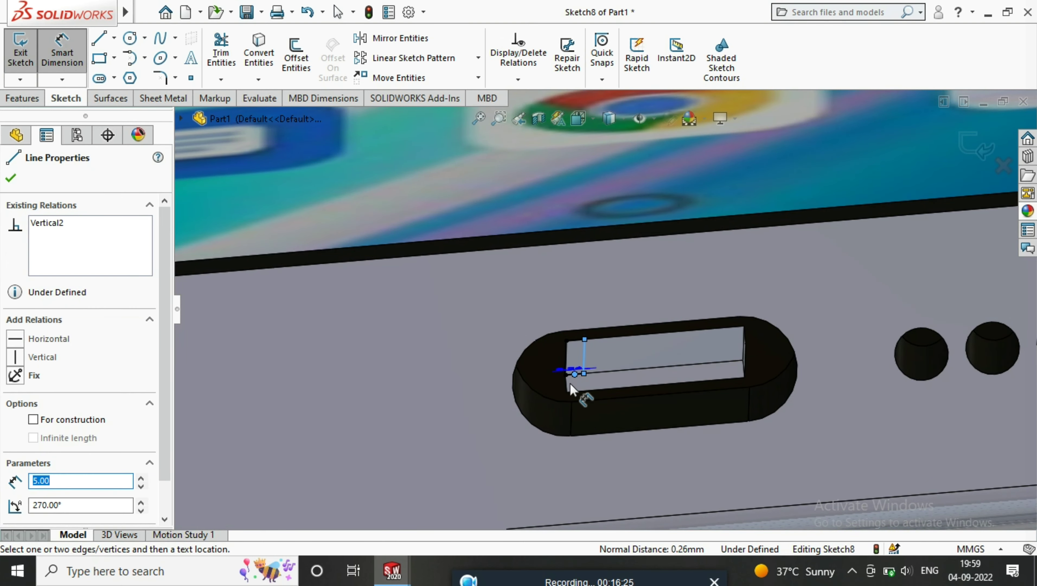
click(574, 376)
scroll(594, 487, up, 3)
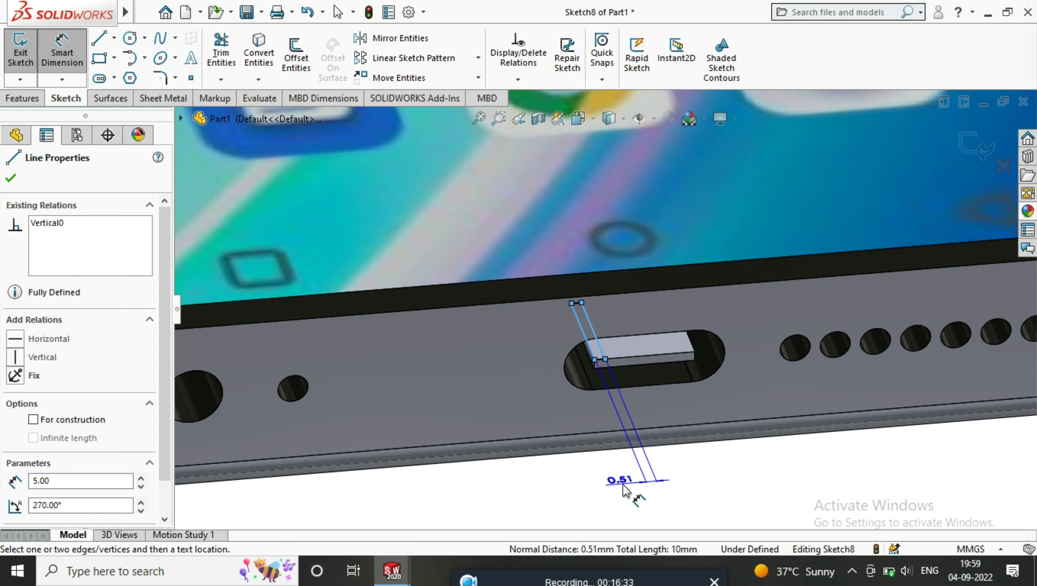
click(616, 488)
scroll(615, 488, down, 2)
click(414, 58)
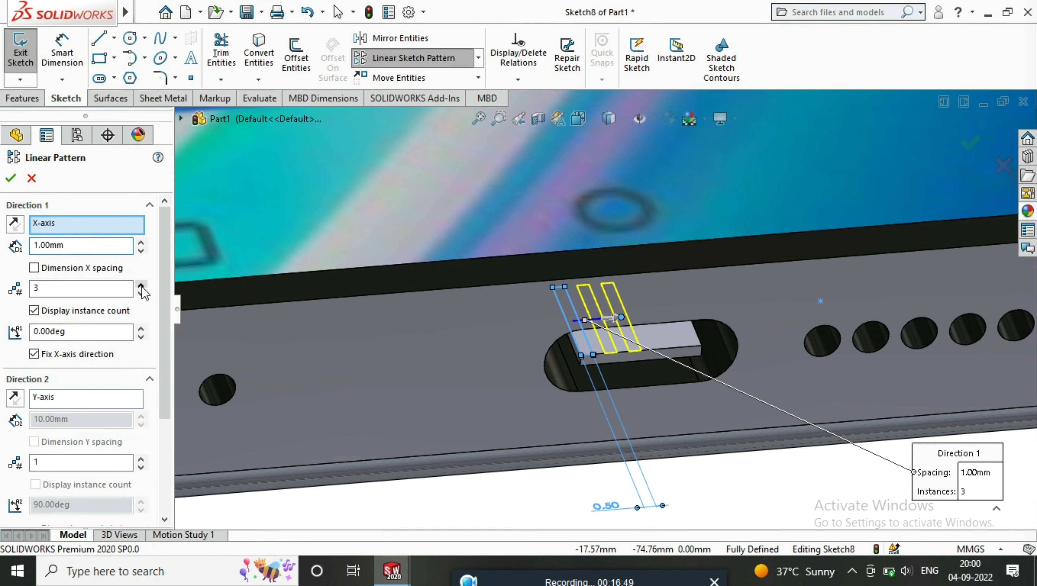
click(11, 178)
click(23, 98)
Step: Extrude the pin row with Direction 2 enabled to form the contact pins
click(27, 53)
text(.001)
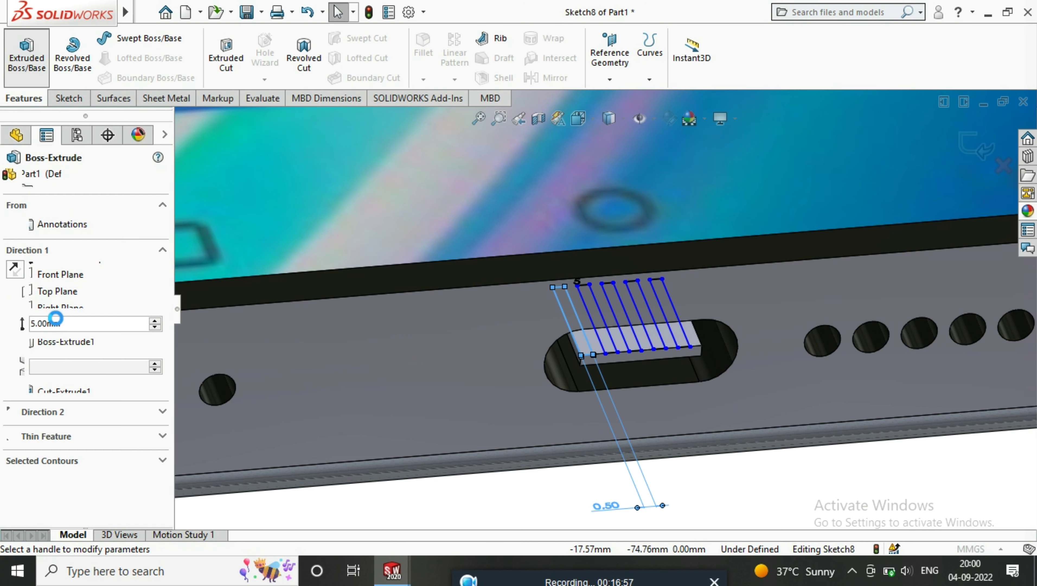
click(11, 411)
key(Return)
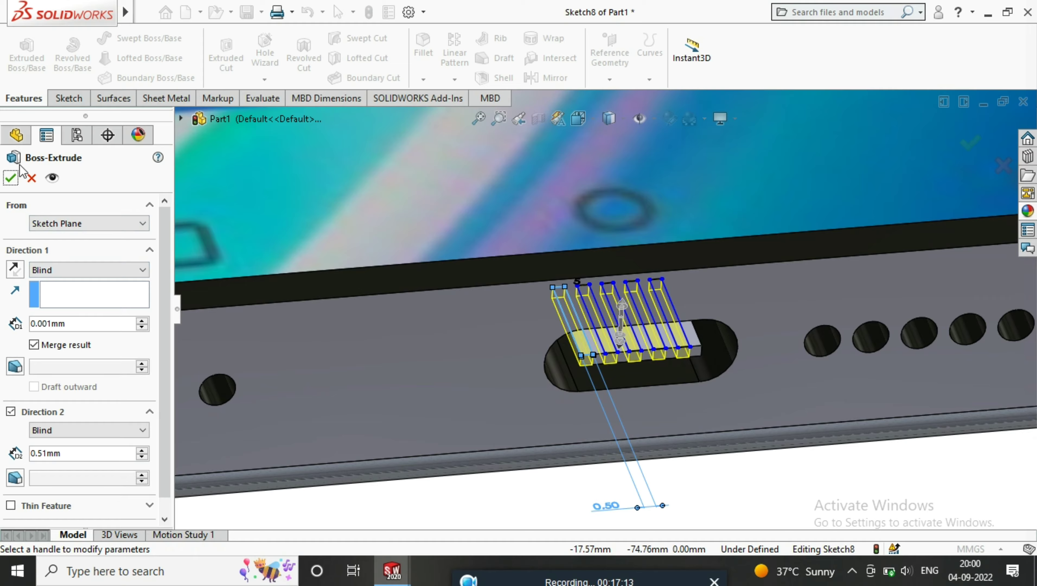
click(10, 178)
click(1027, 211)
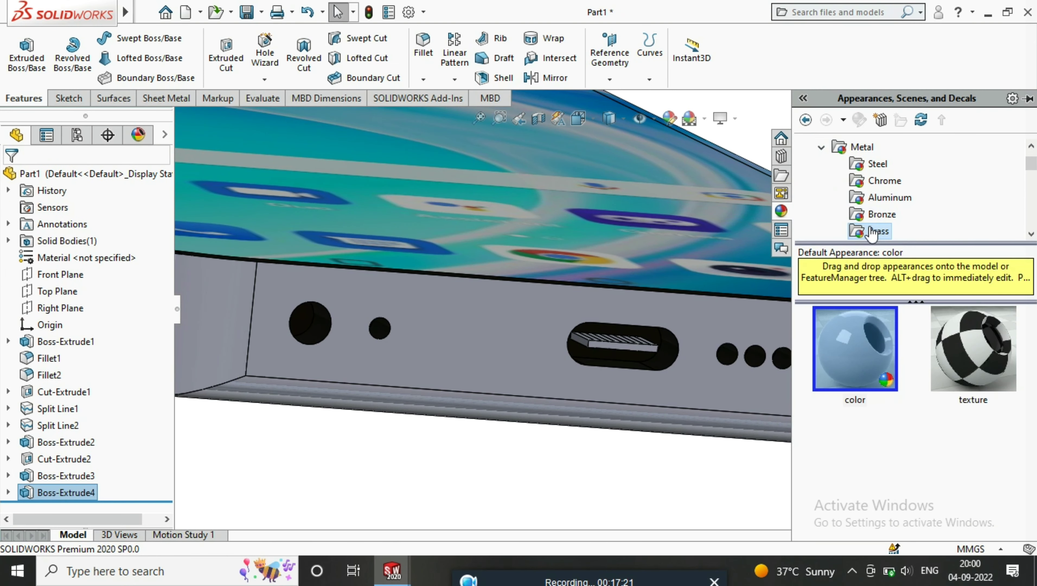
Step: Select the connector tongue feature and dismiss its appearance settings to review the port
scroll(673, 348, up, 5)
click(41, 476)
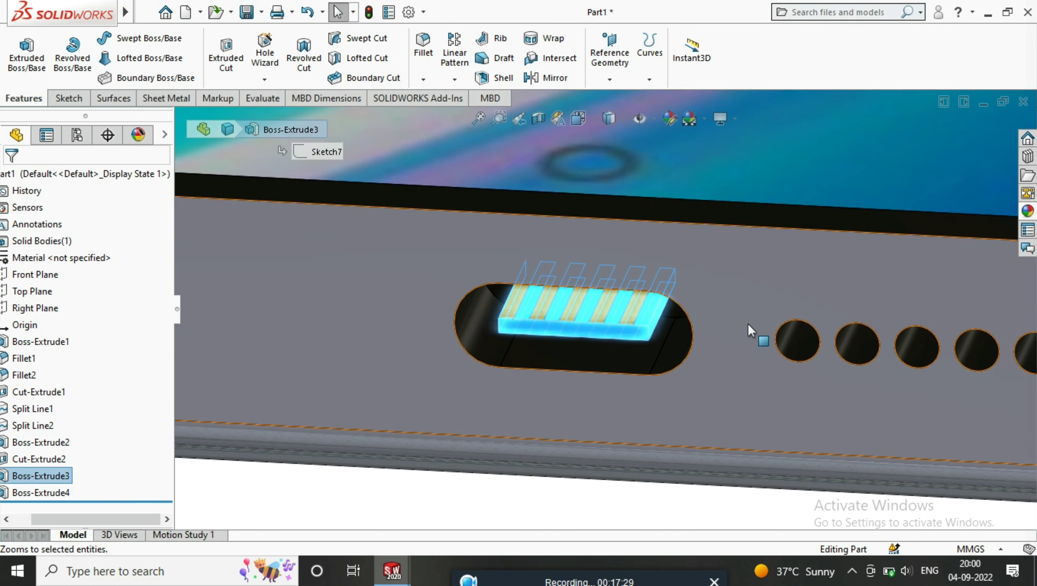
scroll(748, 323, down, 5)
click(670, 118)
key(Escape)
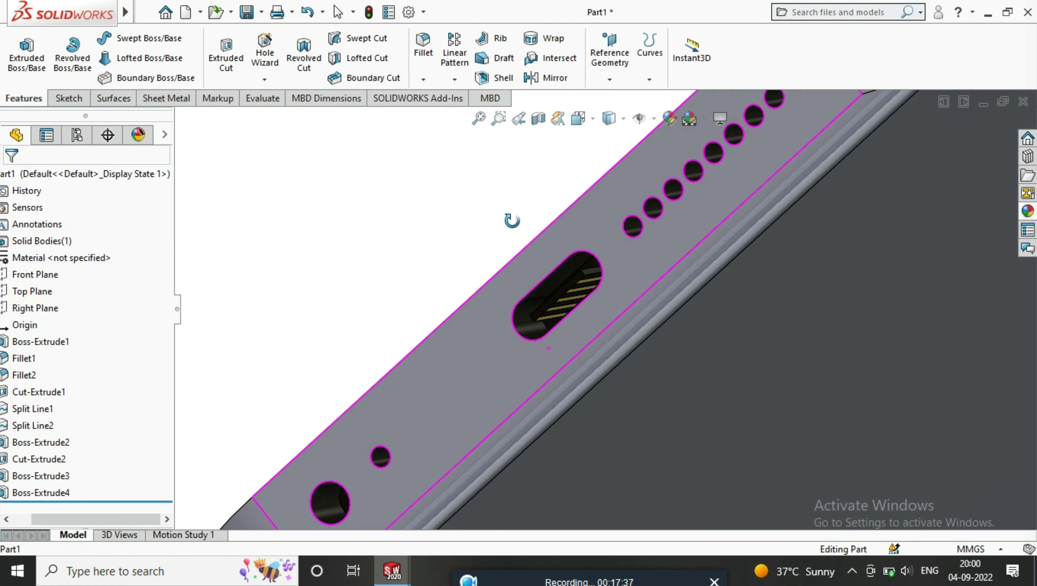